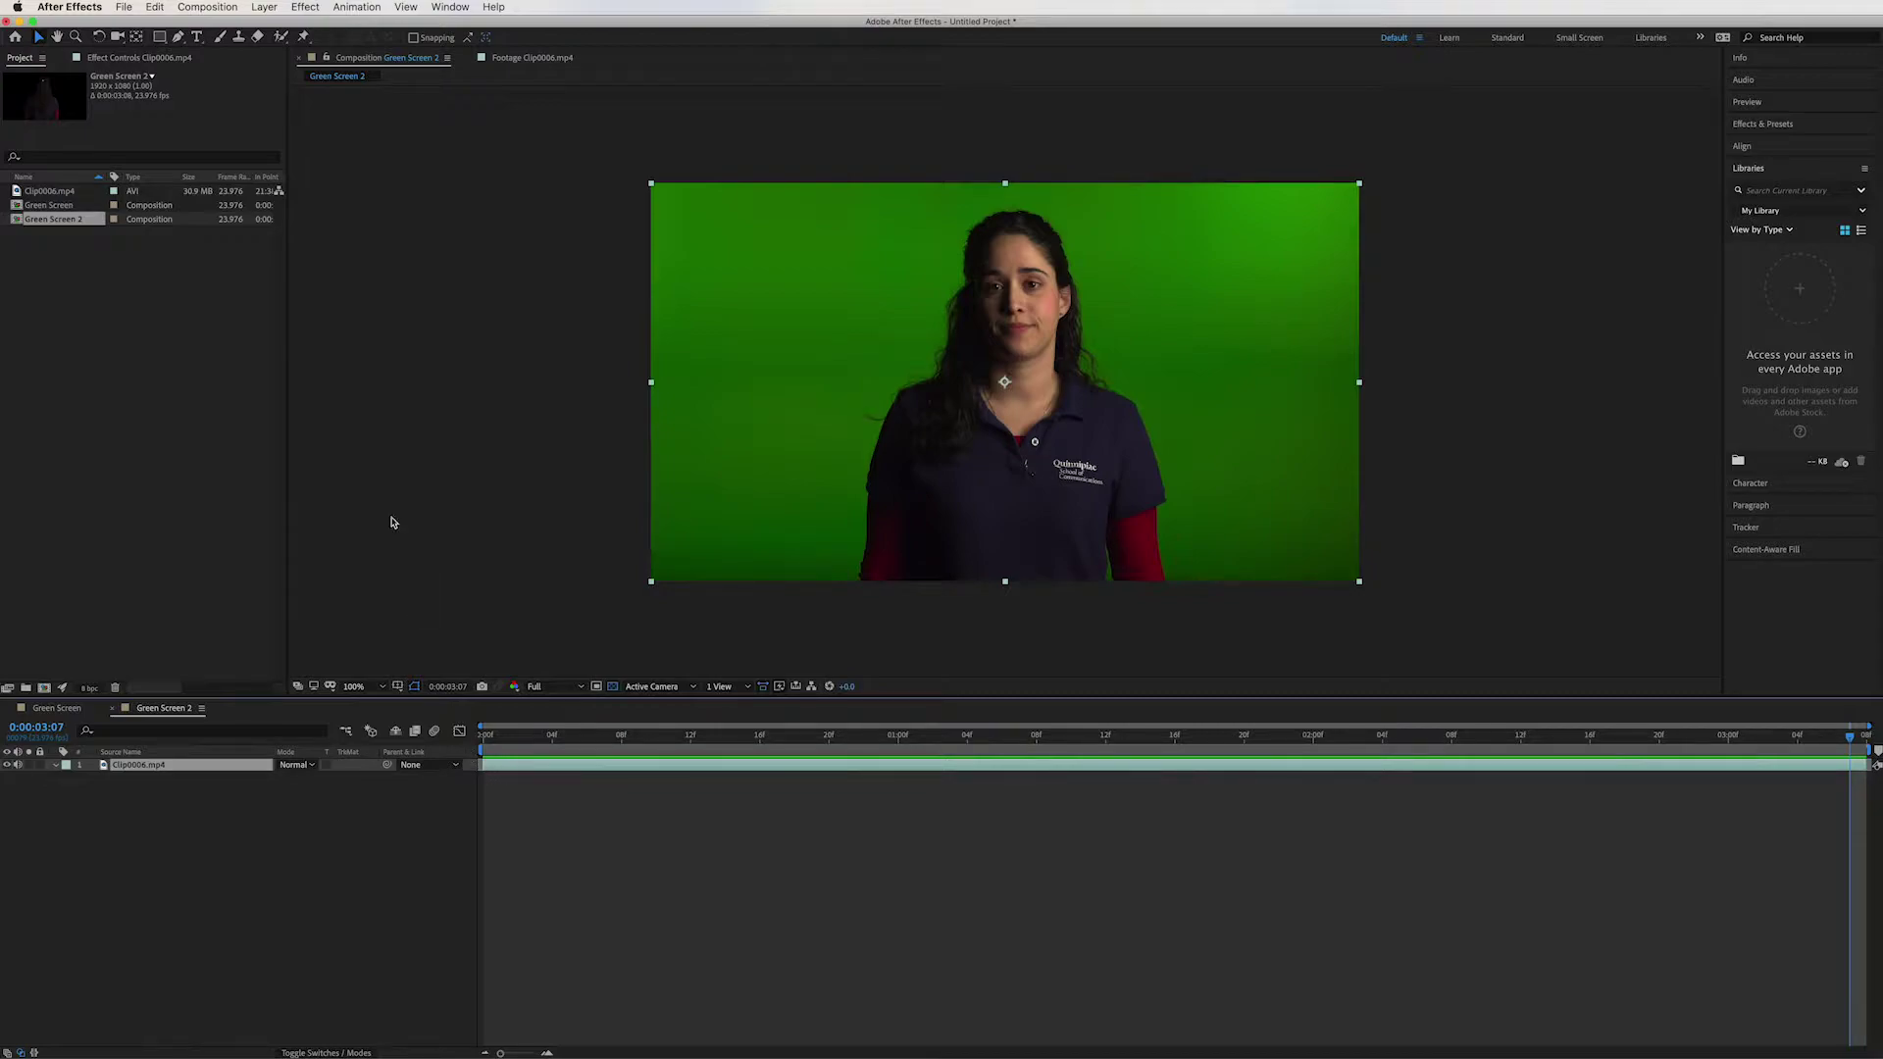
Step: Browse the Effect menu's keying effects for the green-screen clip in Green Screen 2
click(305, 8)
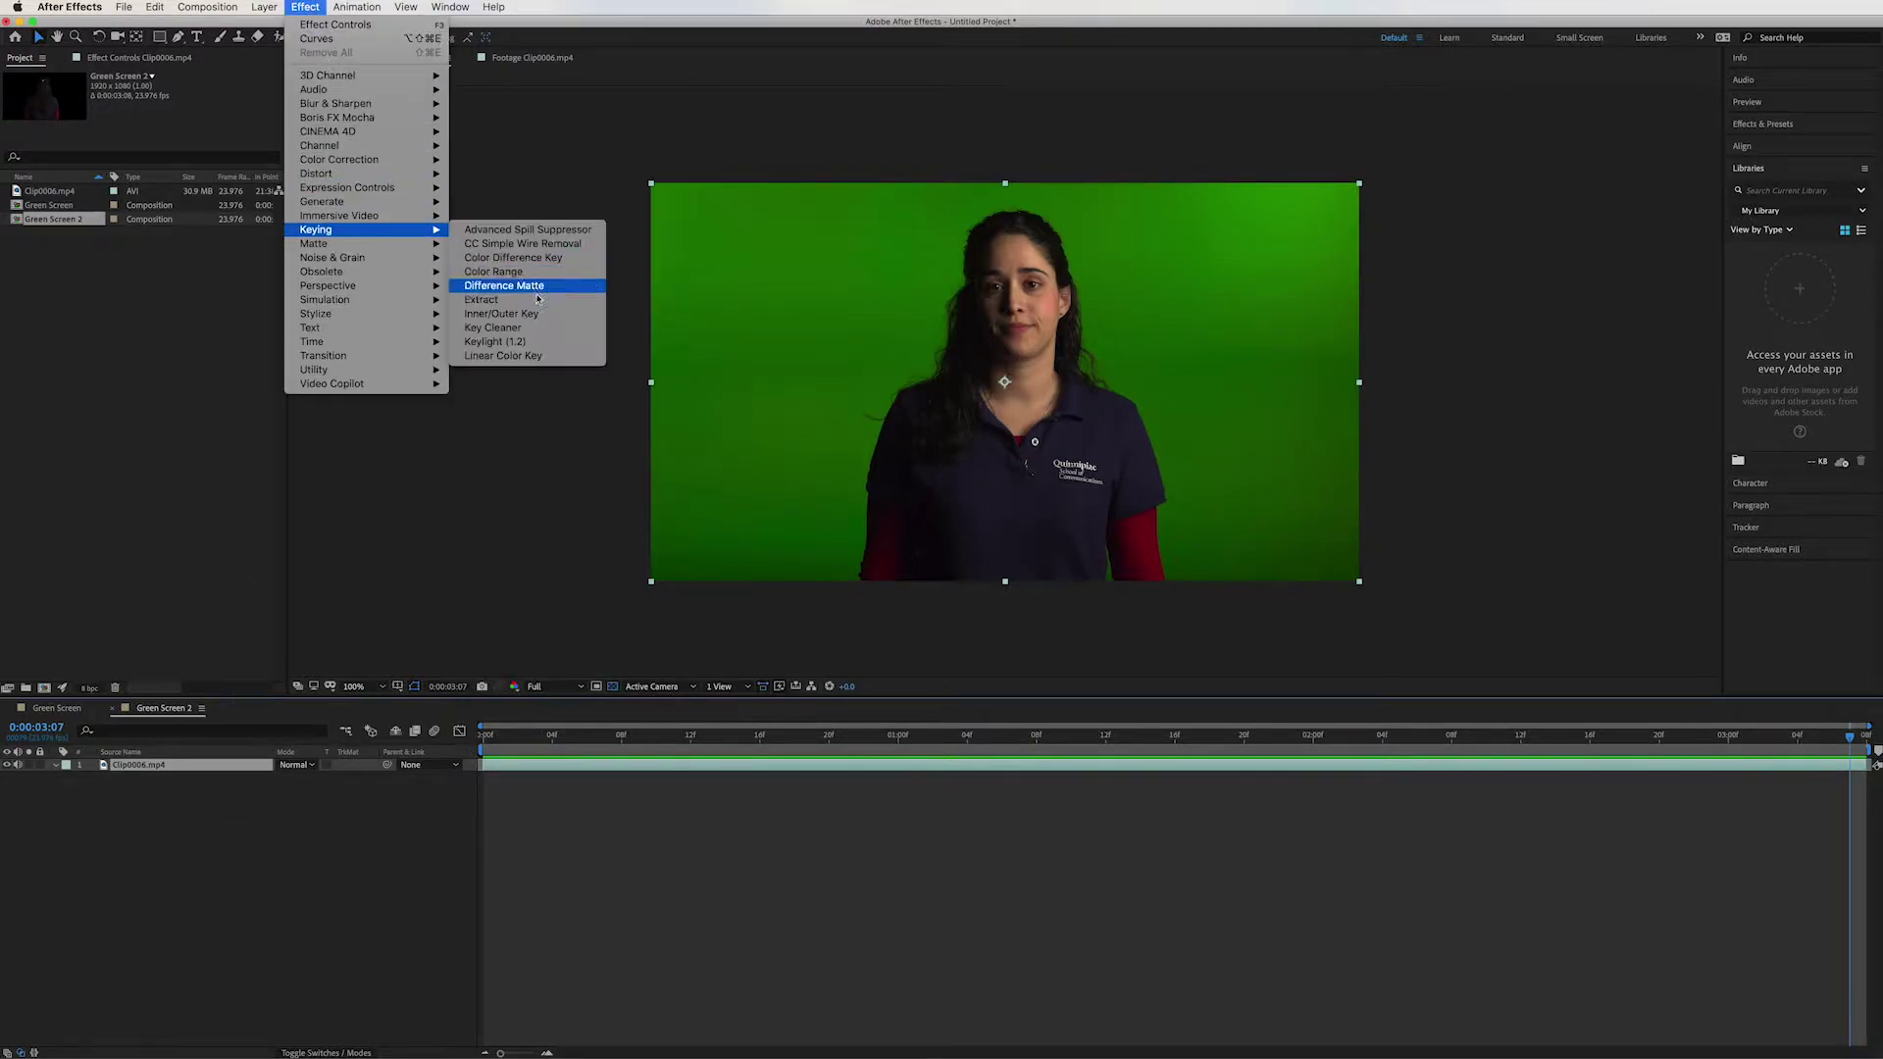
Step: Apply Keylight (1.2), sample the green background as Screen Colour, and view the Screen Matte
click(537, 342)
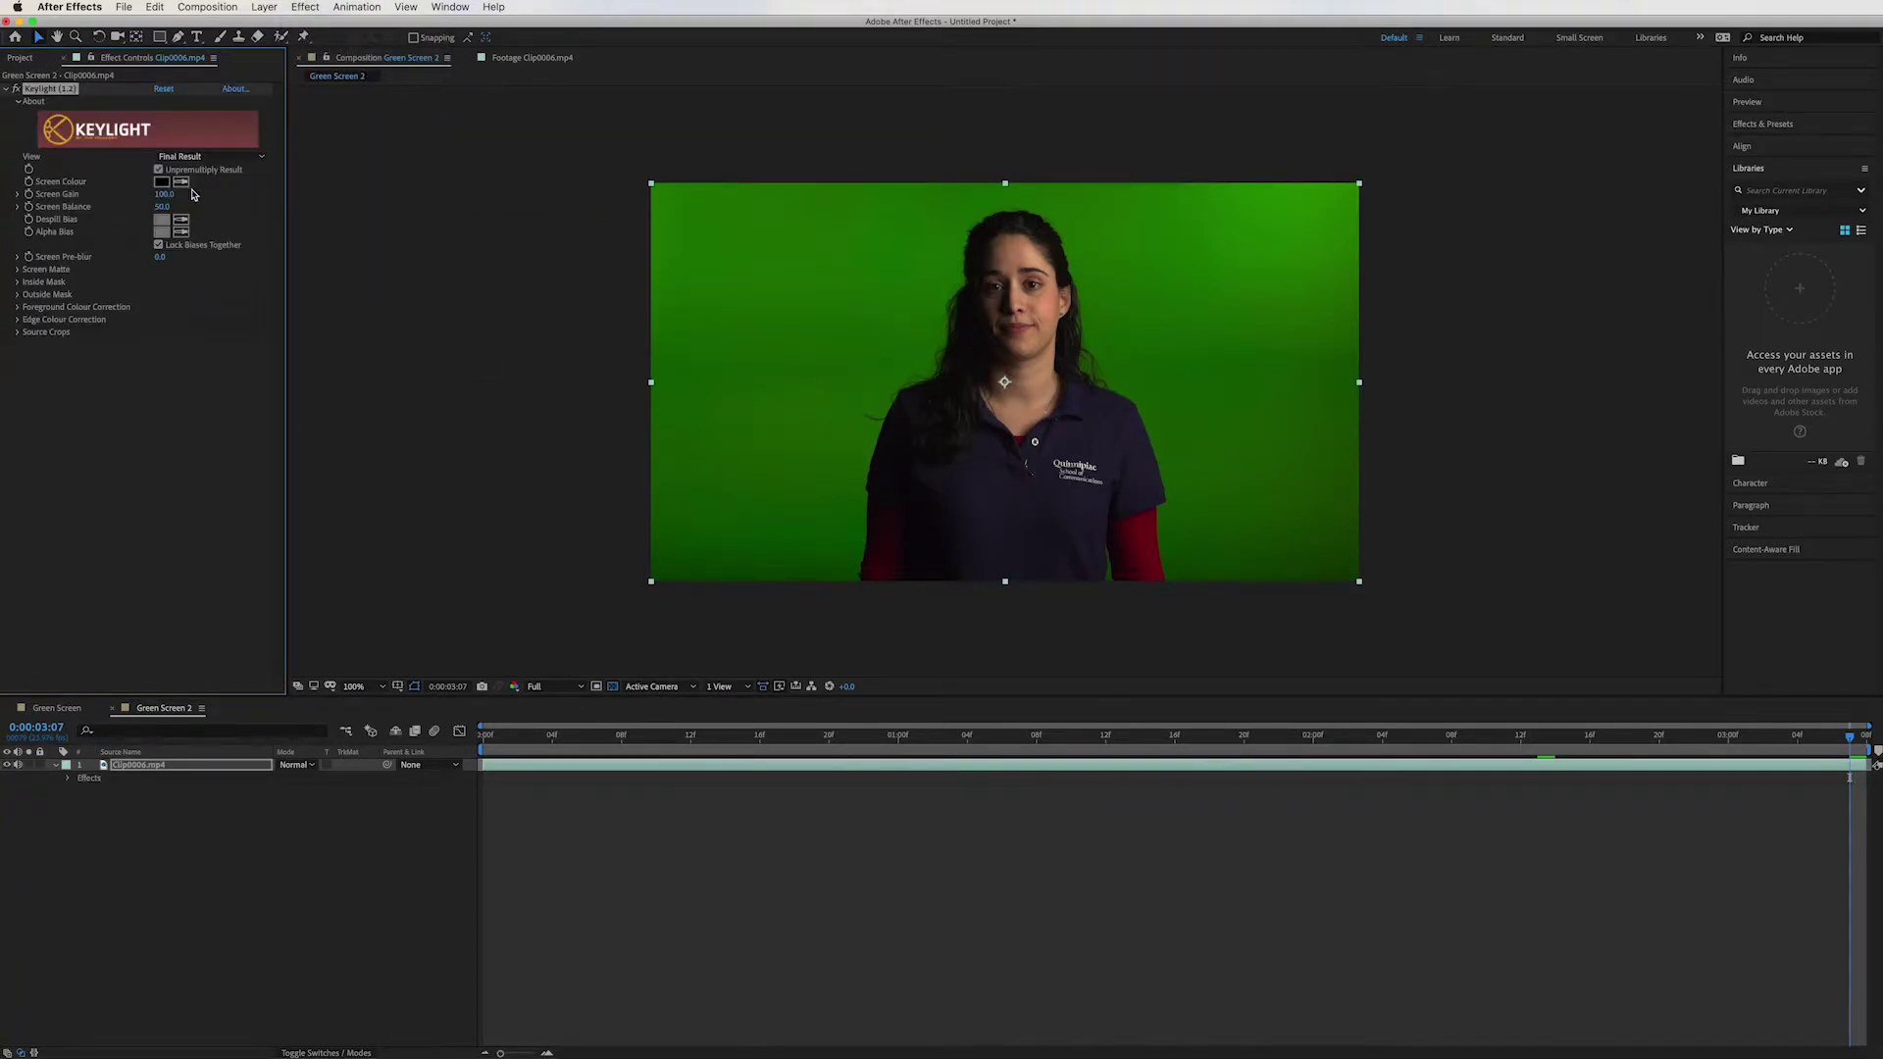
click(933, 303)
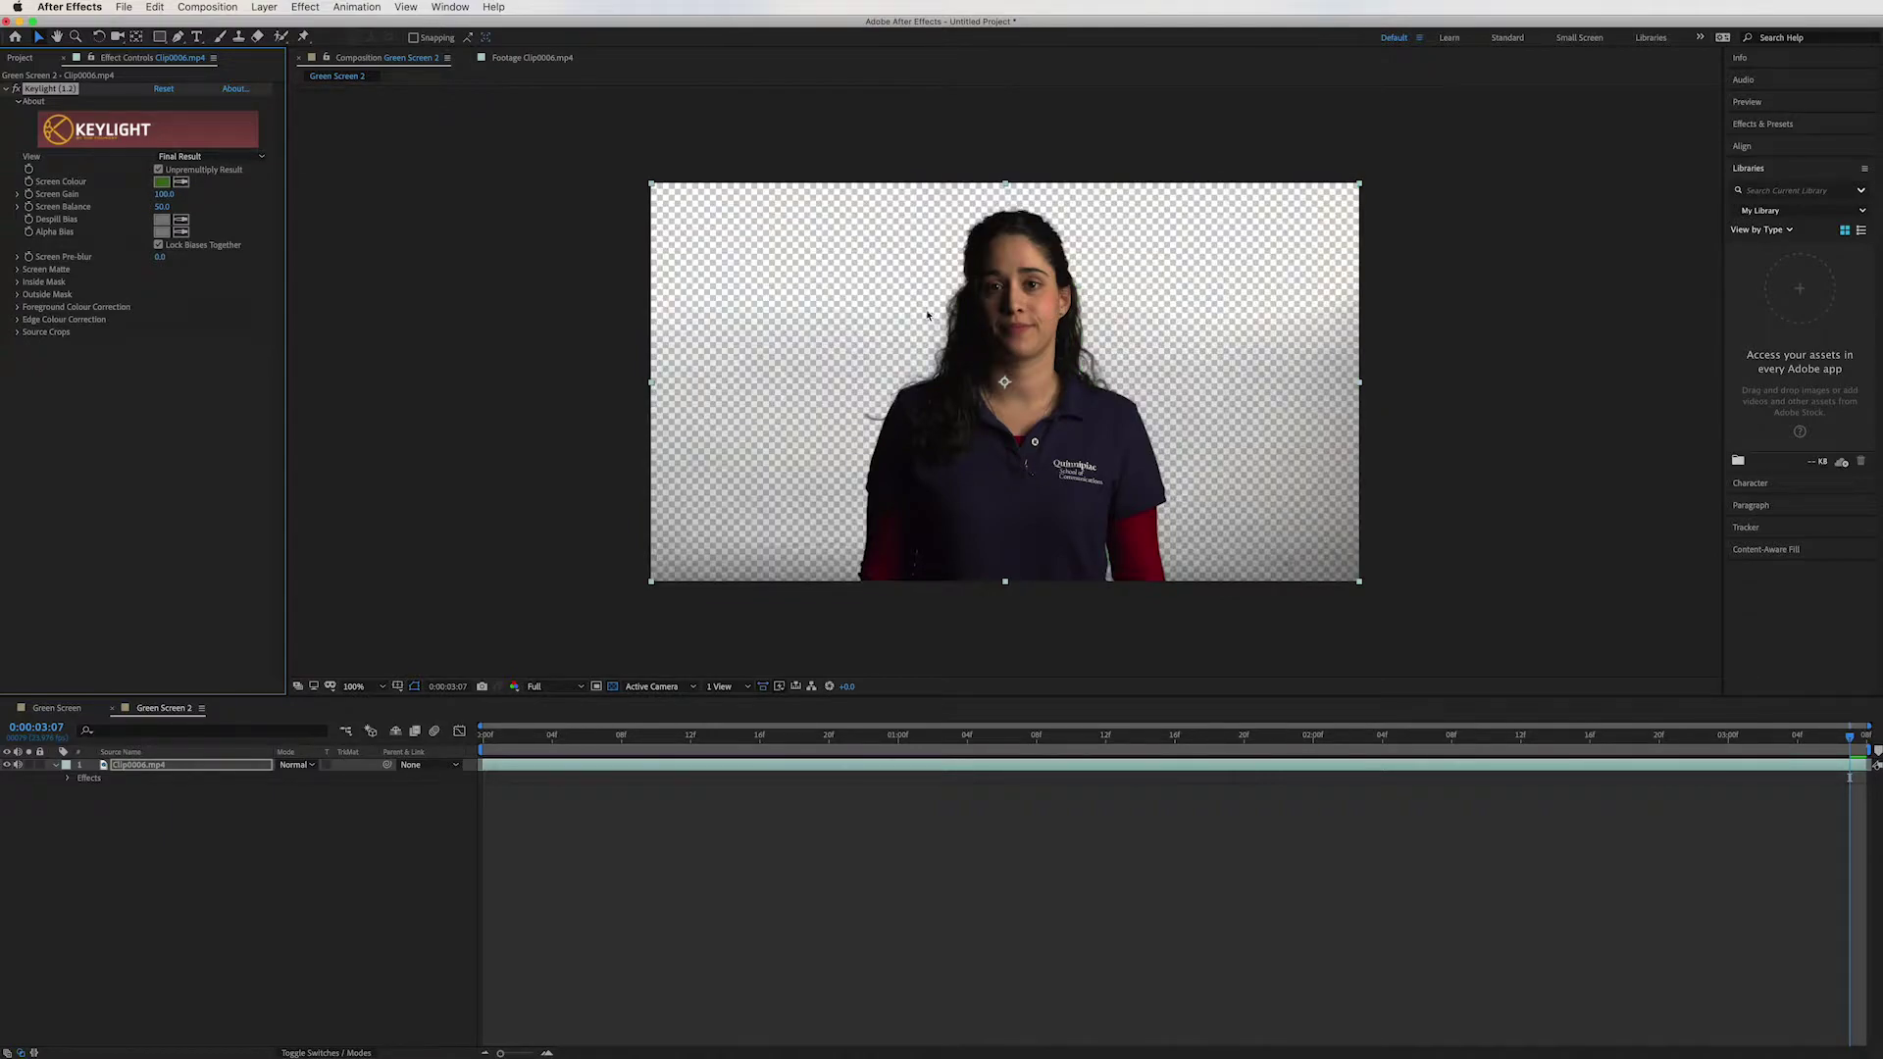
click(190, 157)
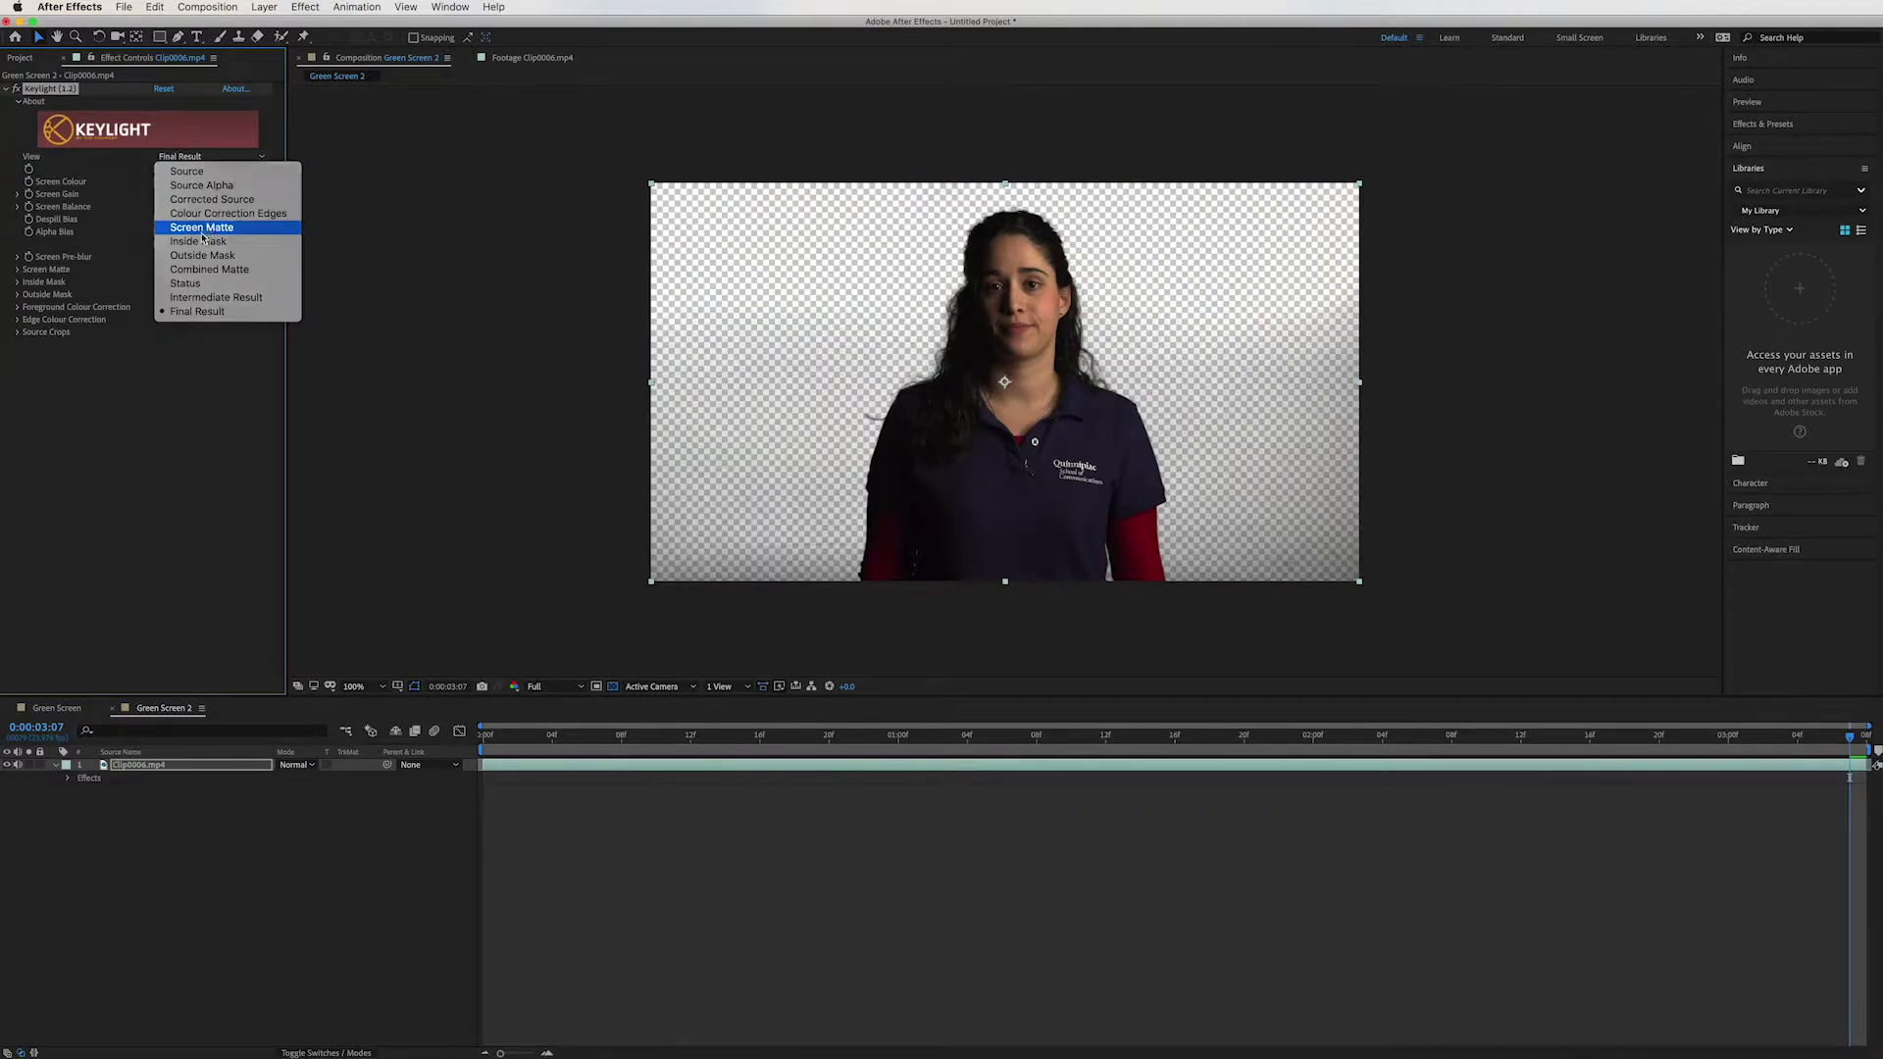
click(201, 229)
Step: Lower Keylight's Clip White, raise Clip Black to 44, and set View to Intermediate Result
click(18, 270)
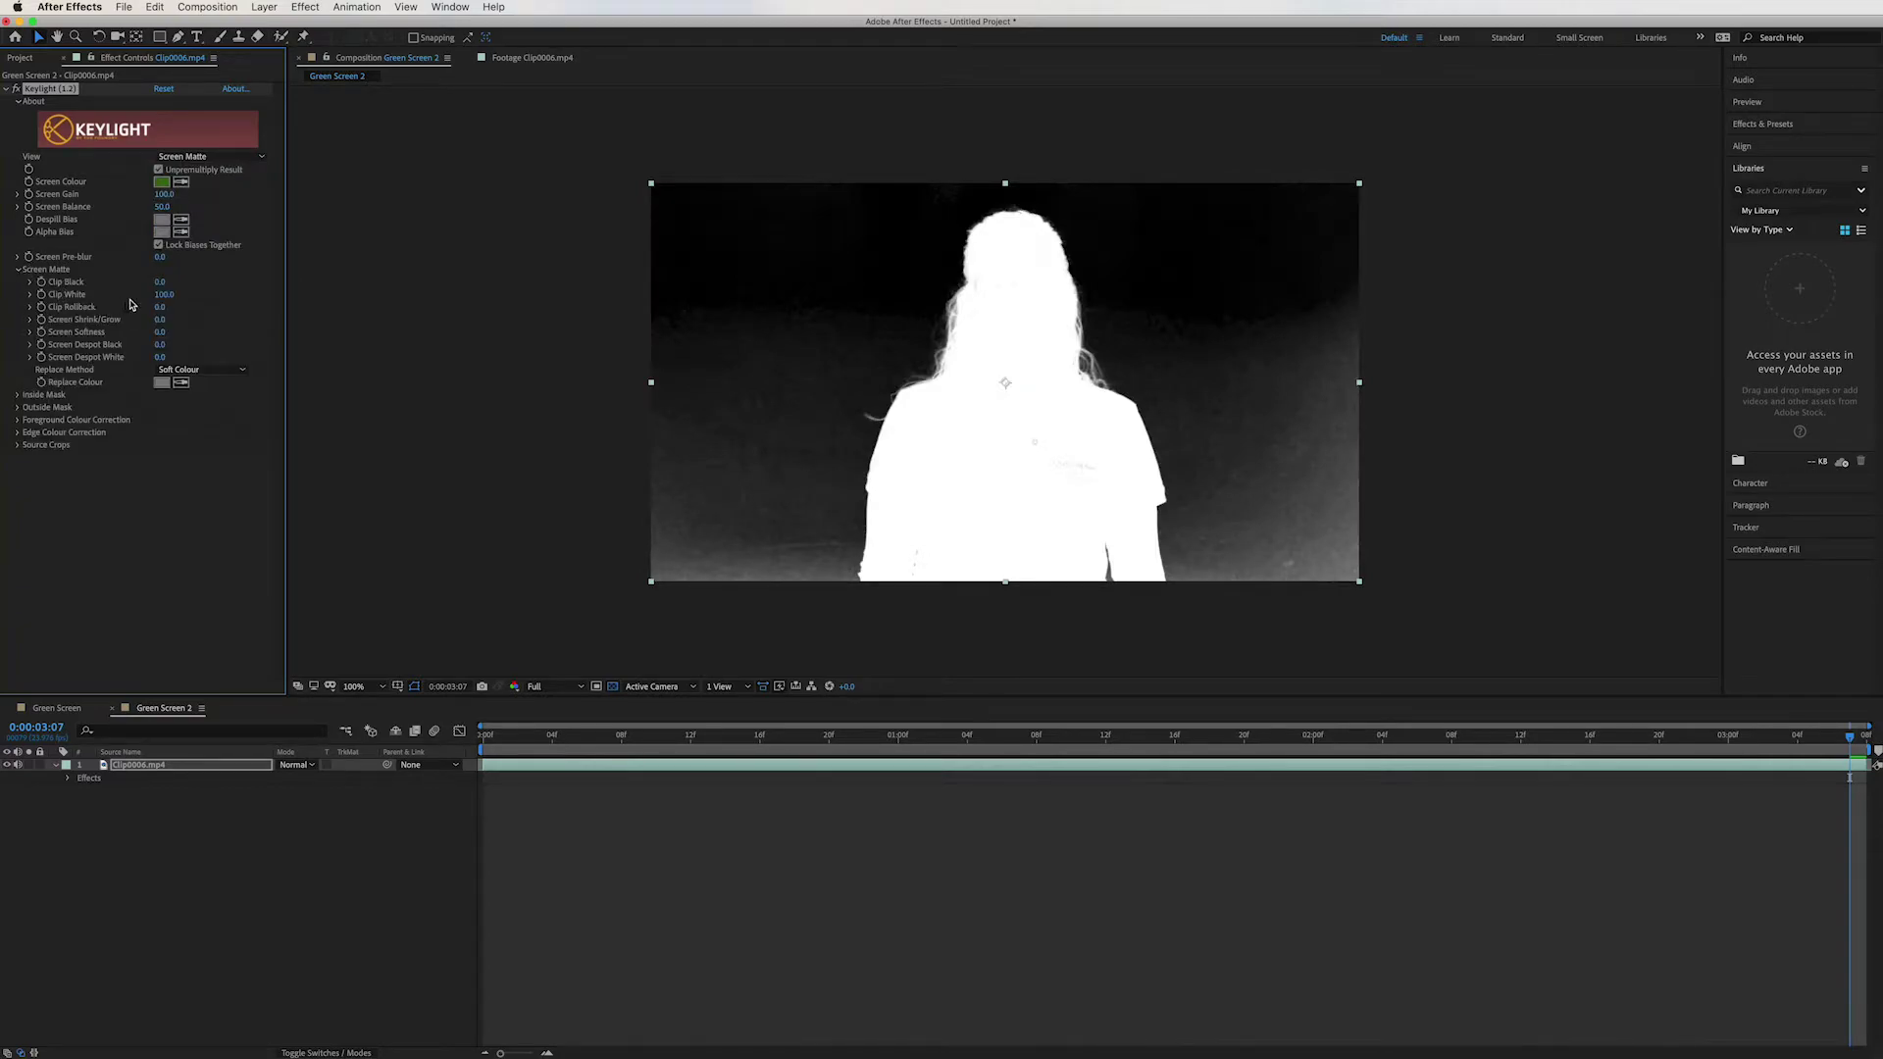
drag(163, 295, 142, 296)
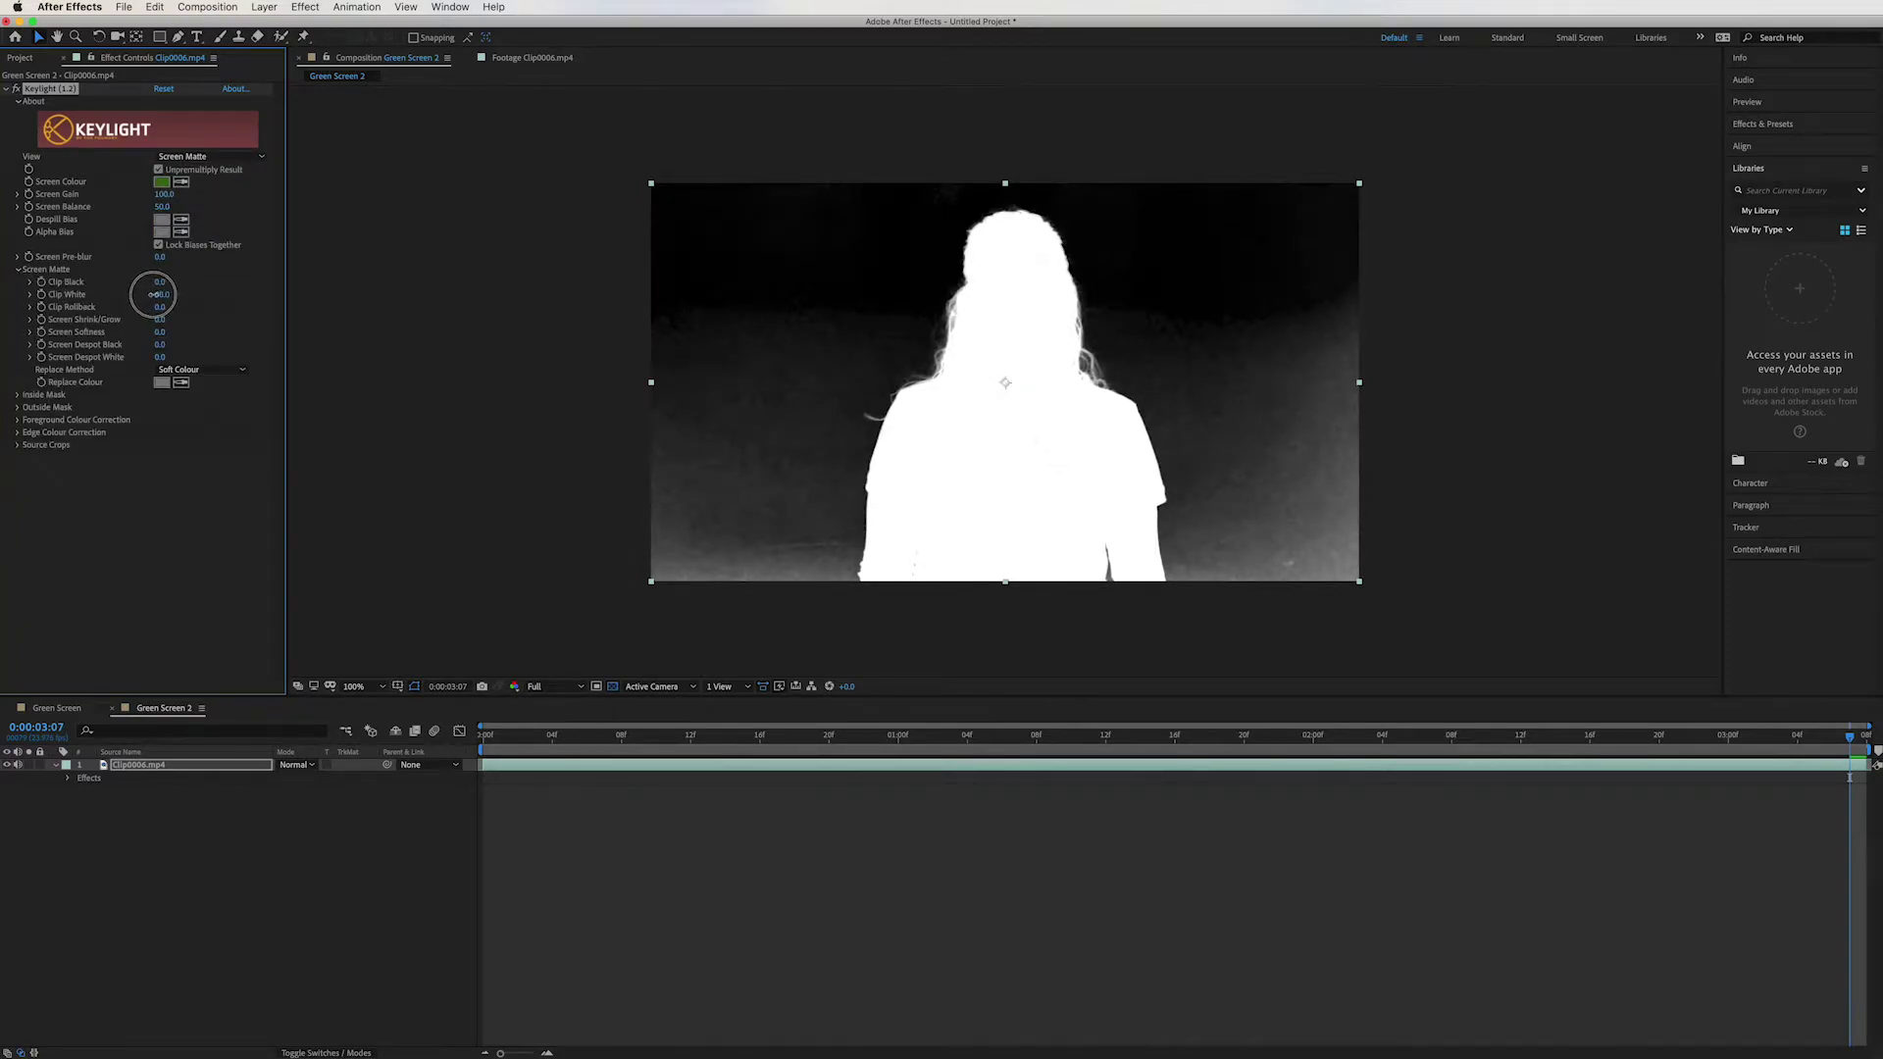
drag(160, 281, 190, 280)
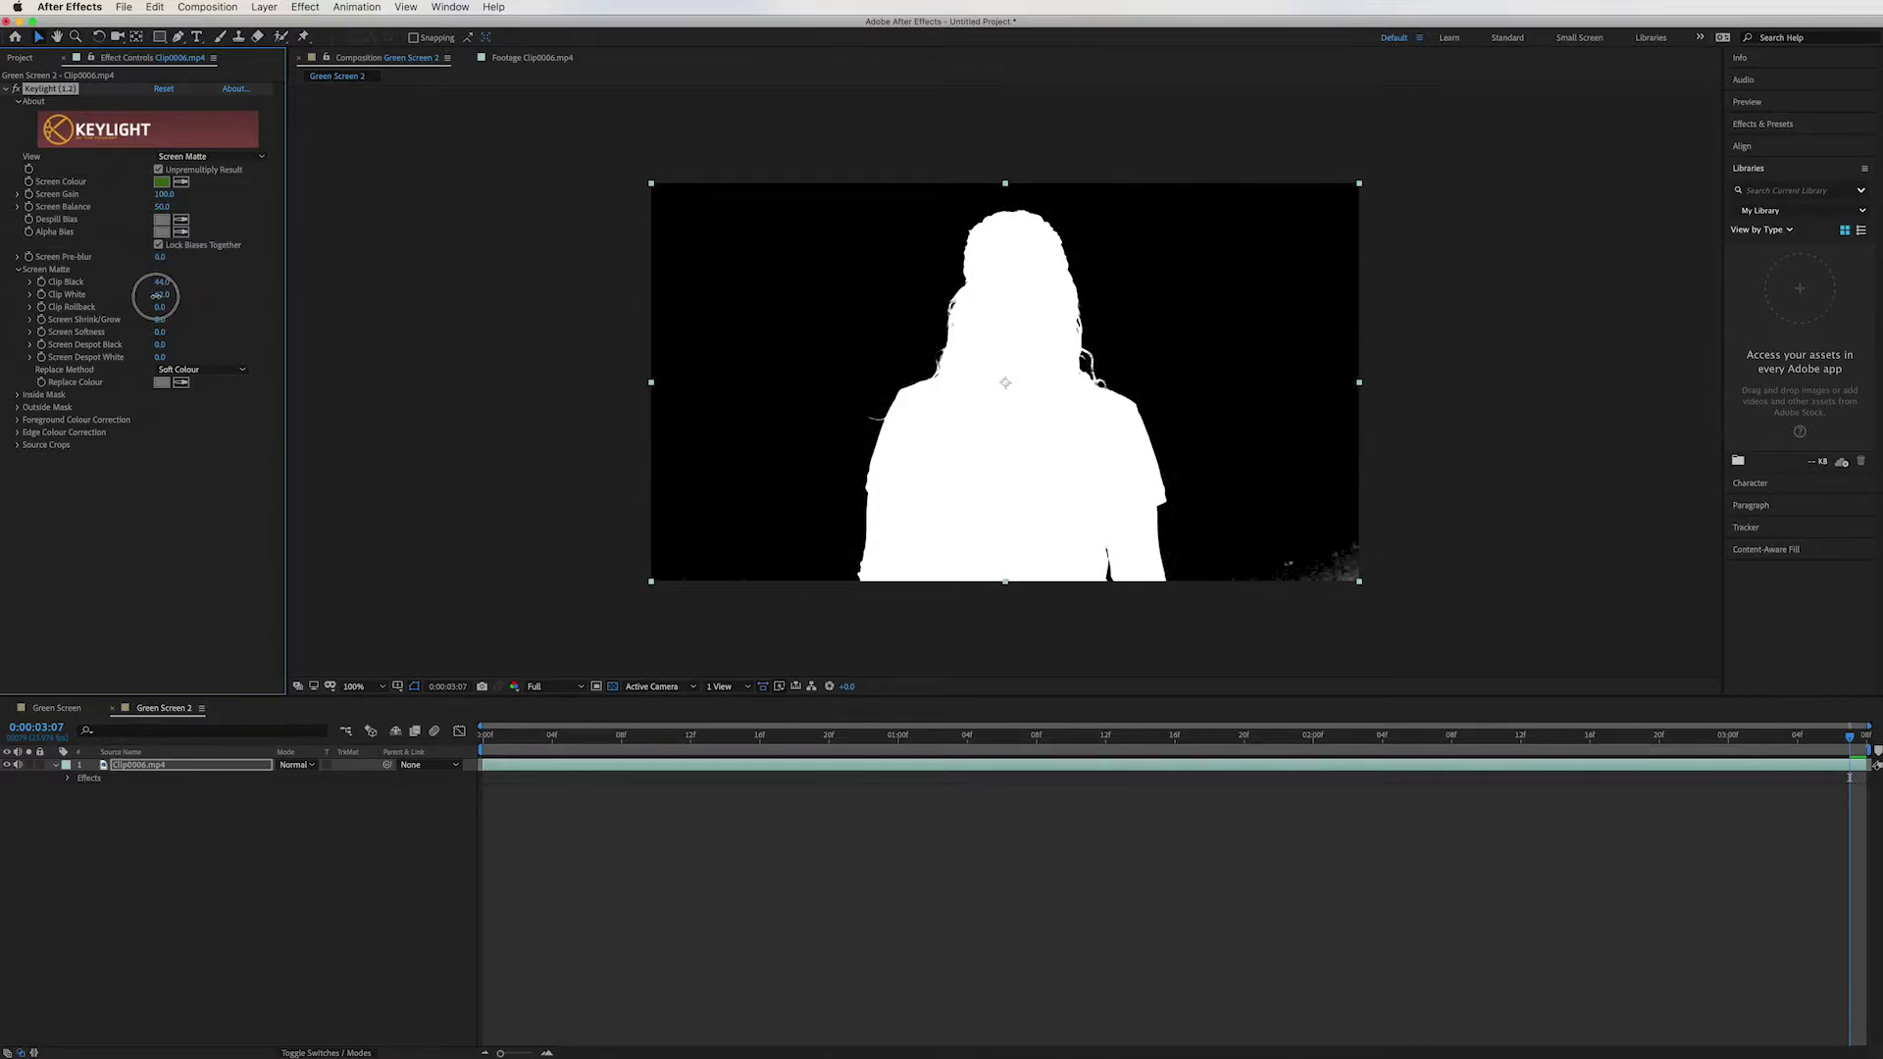
click(169, 156)
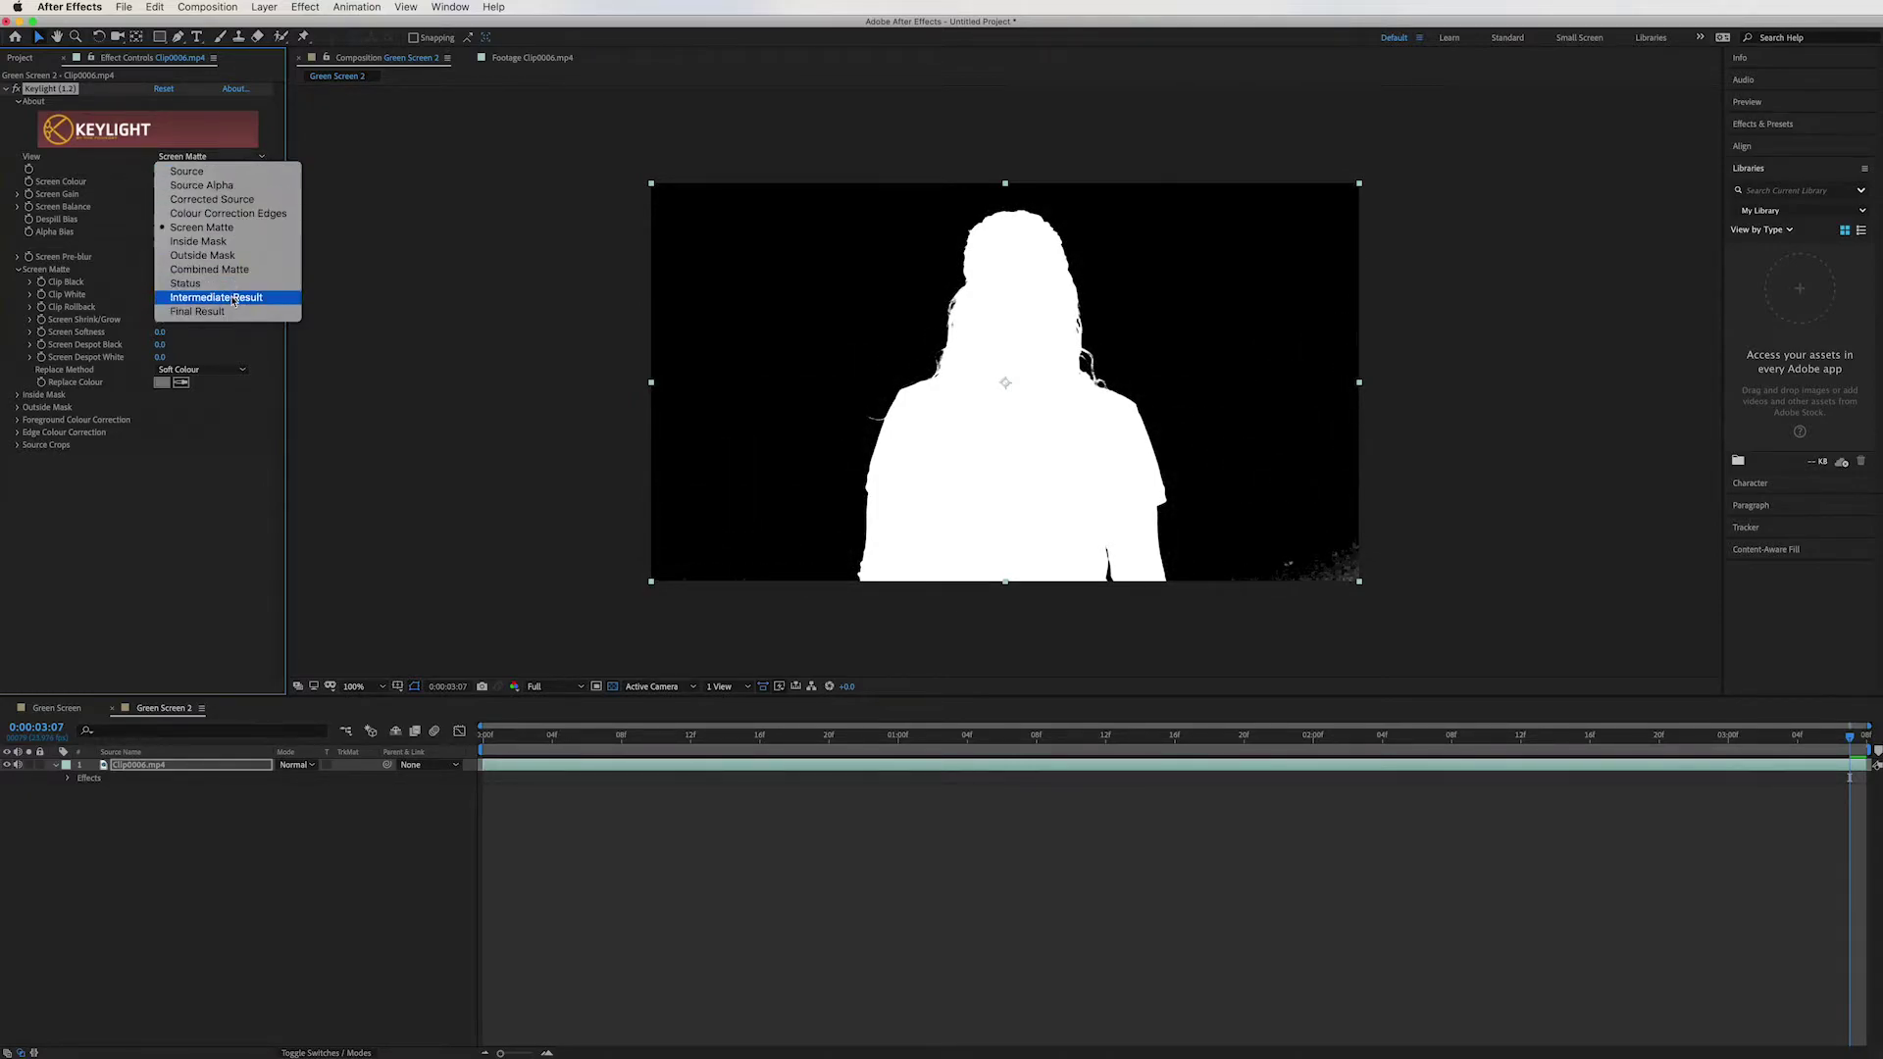
click(251, 299)
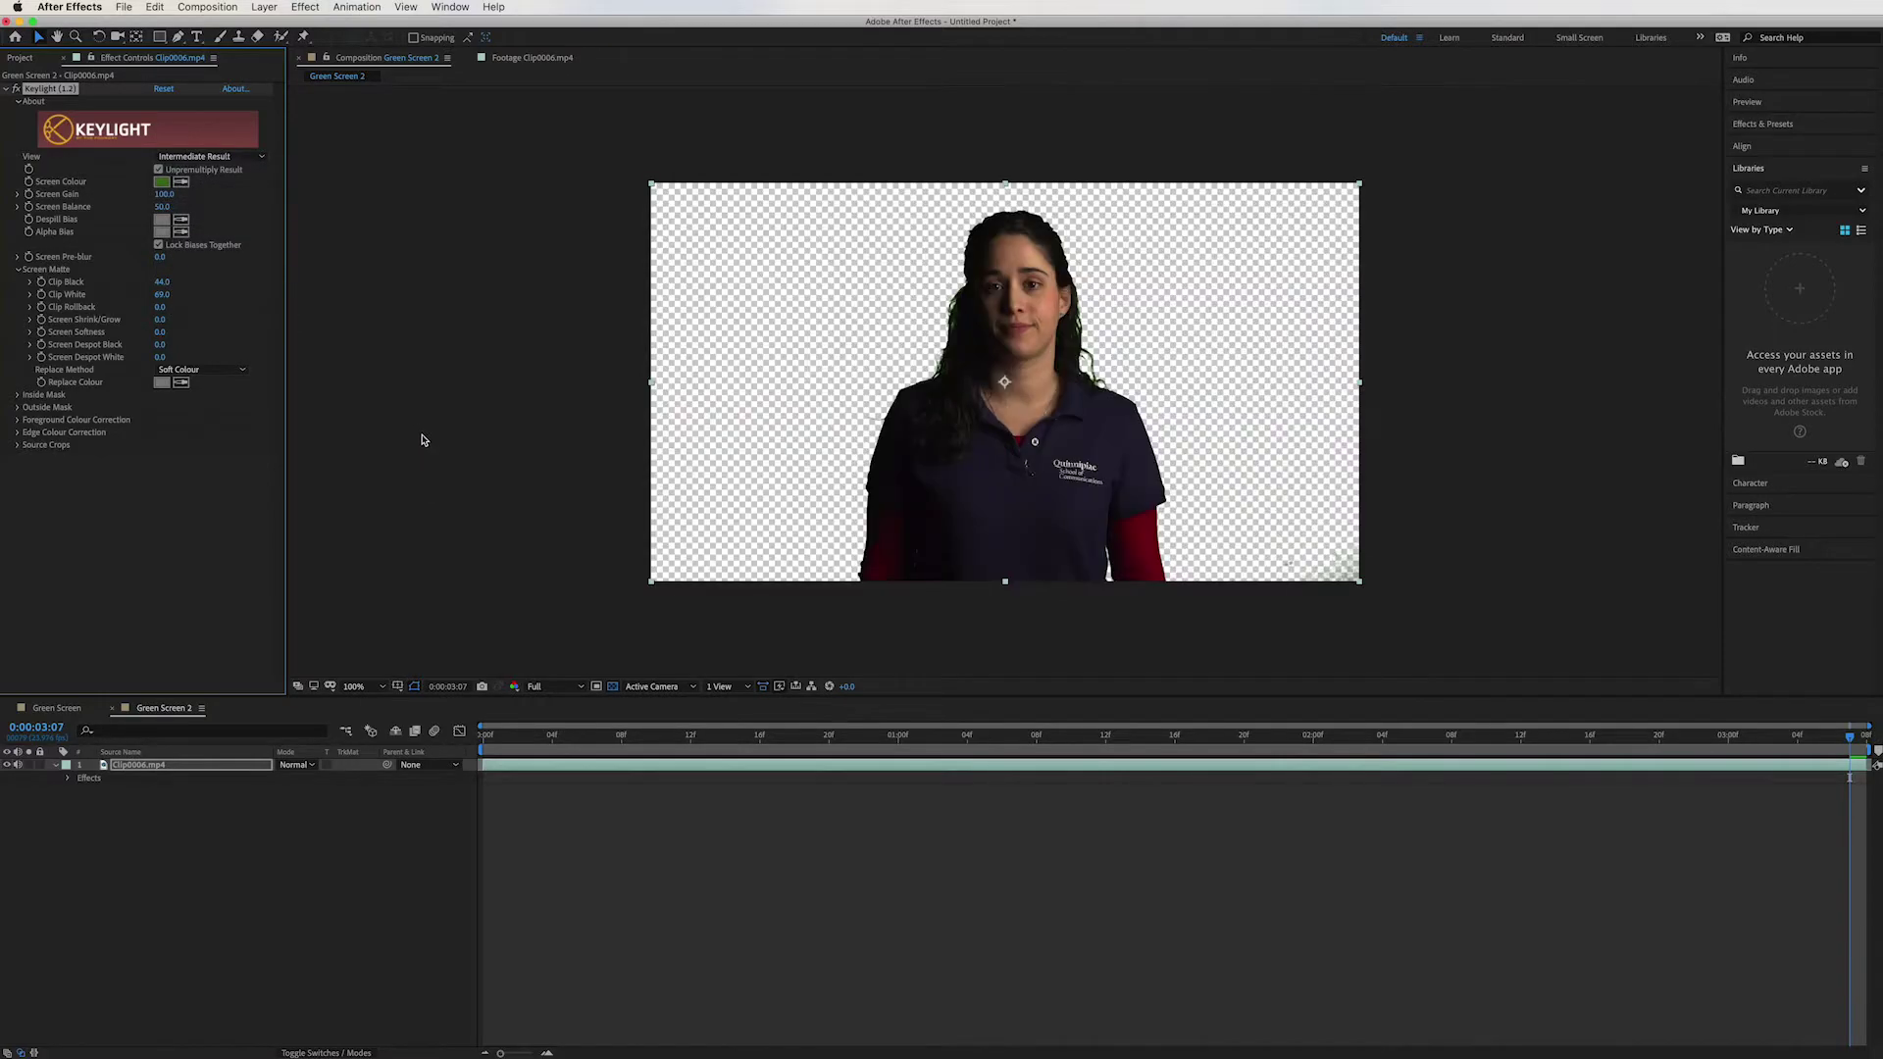
Step: Add Key Cleaner and Advanced Spill Suppressor to the clip below Keylight
click(305, 7)
mouse_move(317, 229)
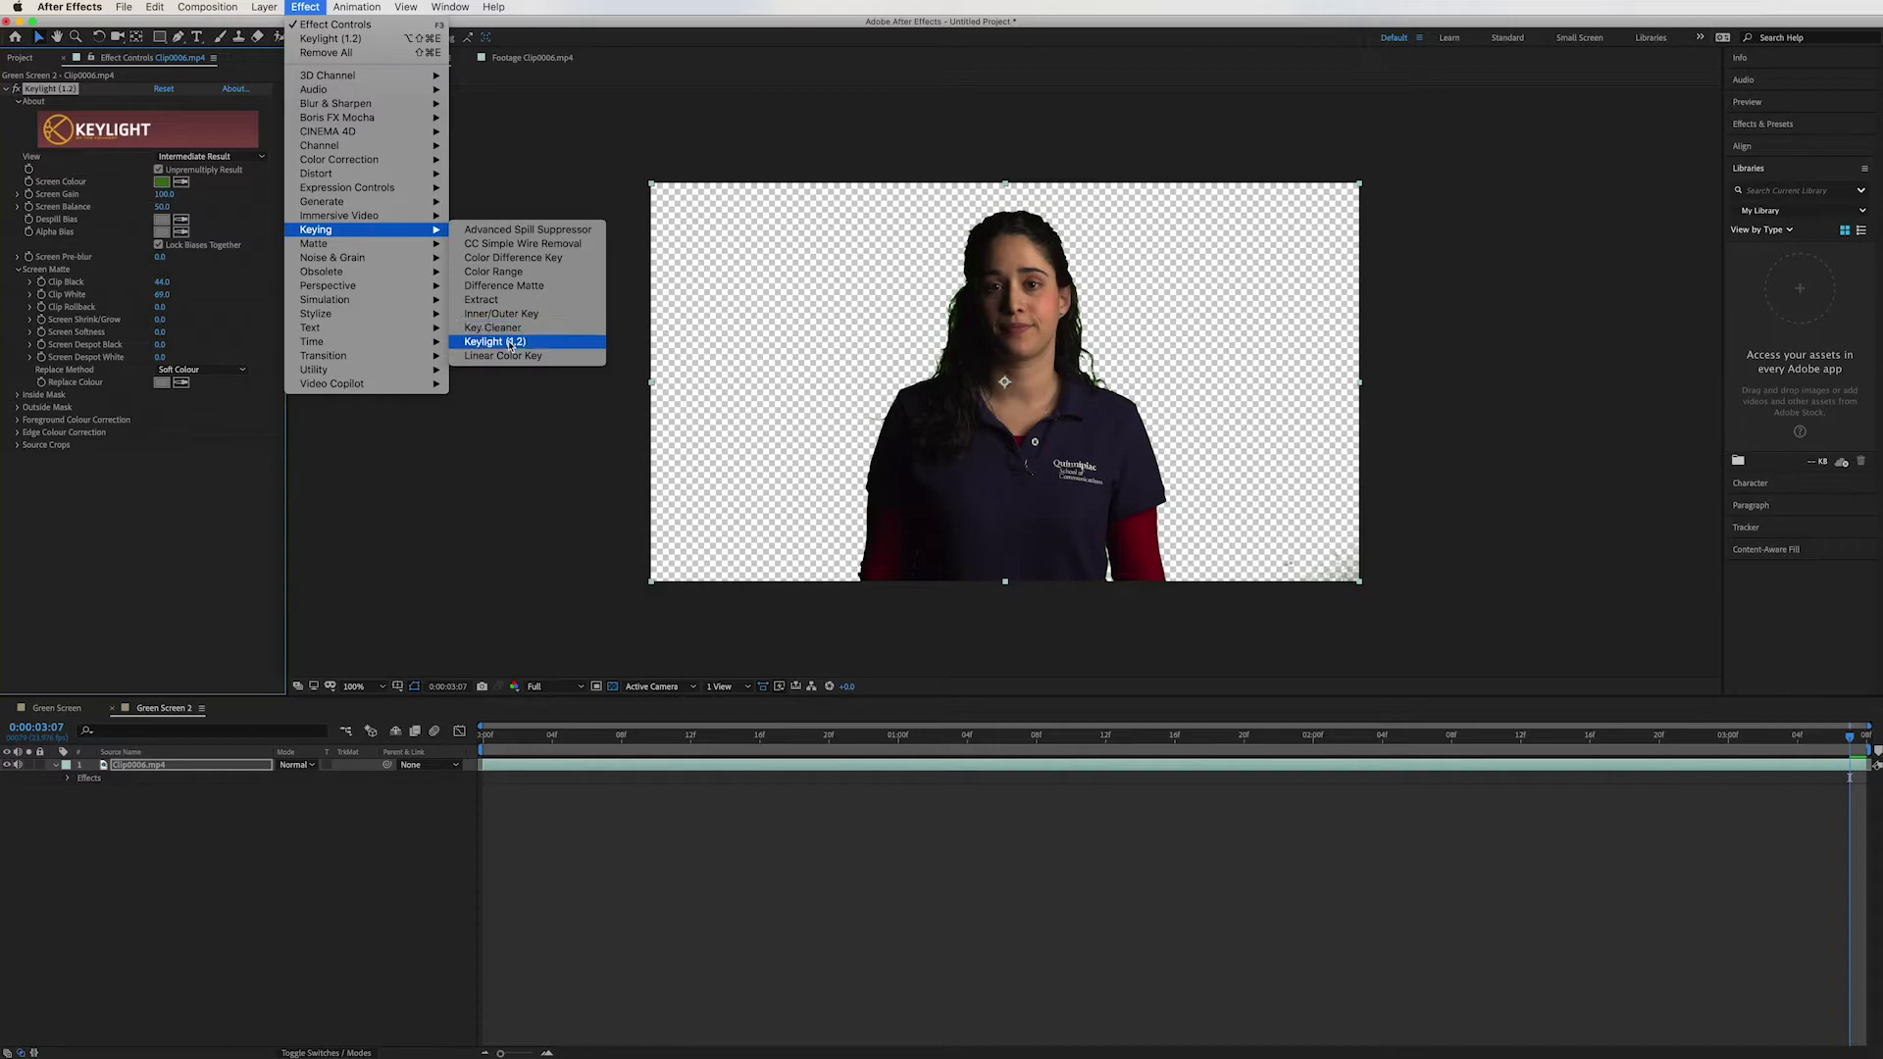
click(519, 335)
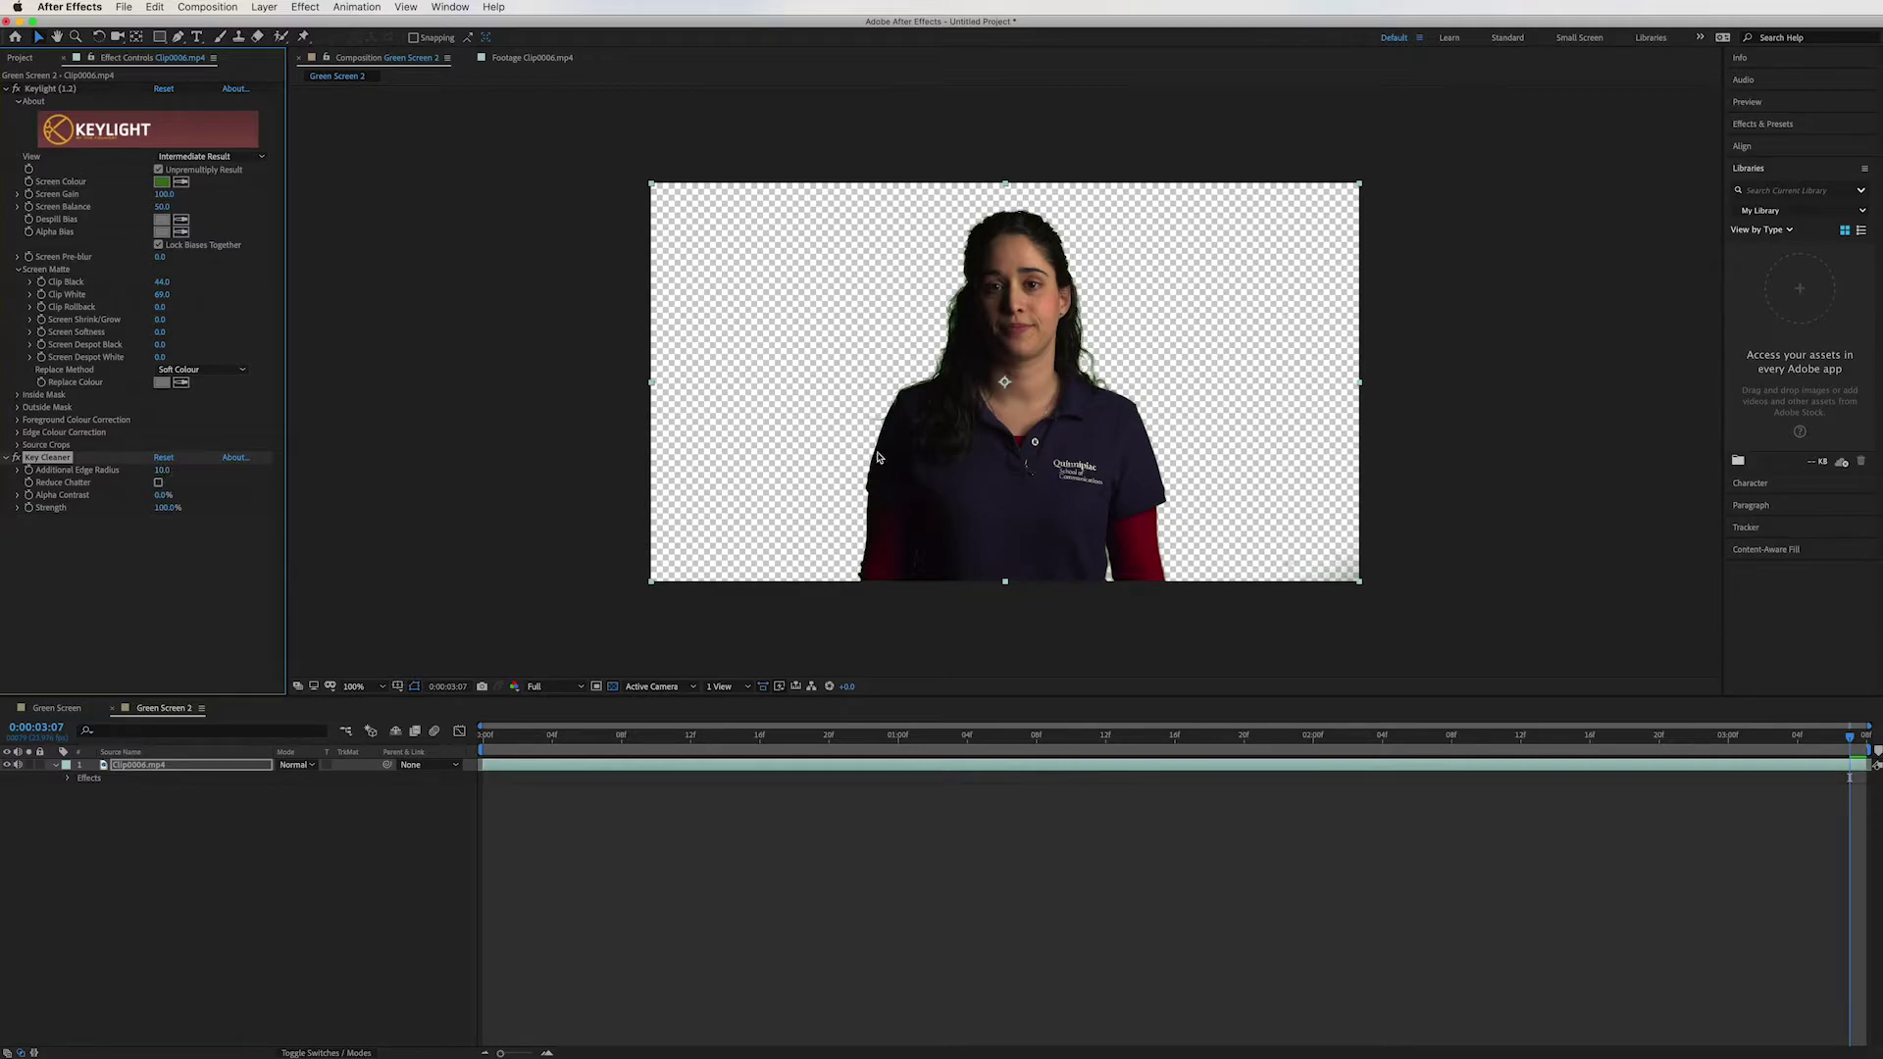
click(306, 7)
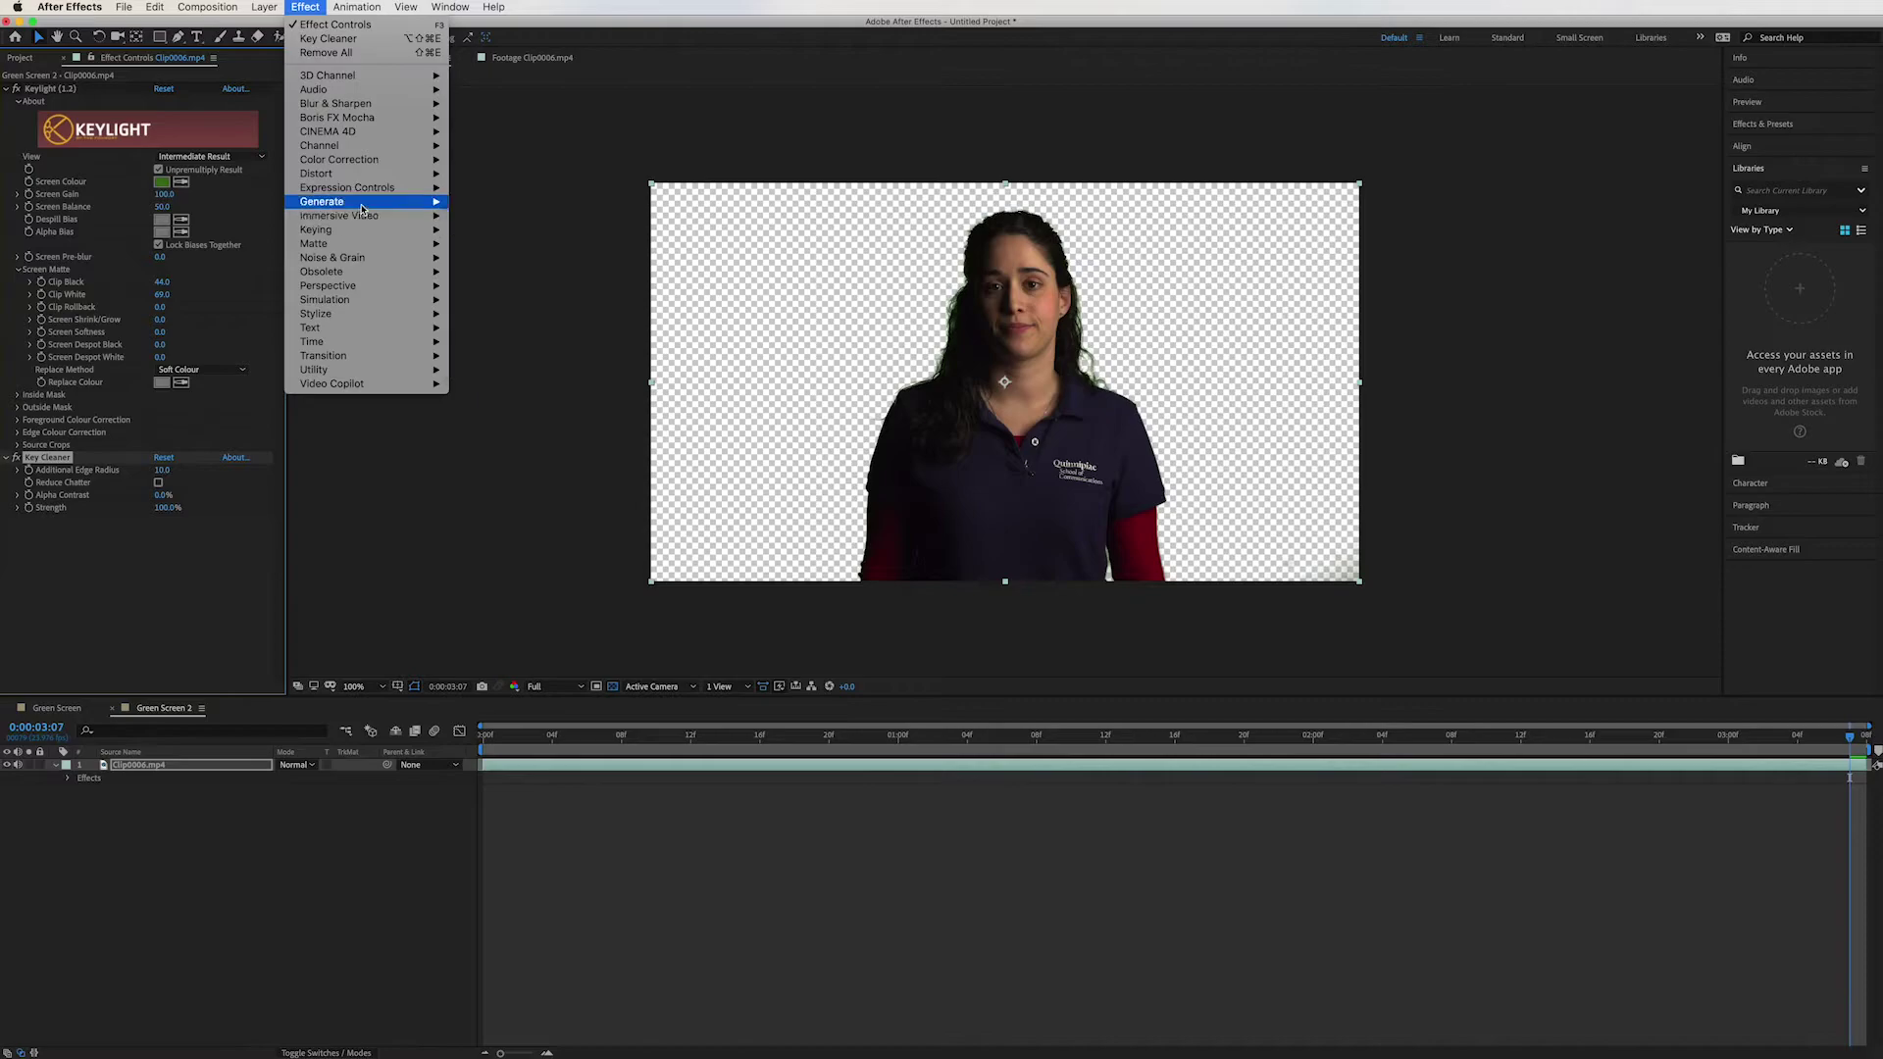
mouse_move(316, 230)
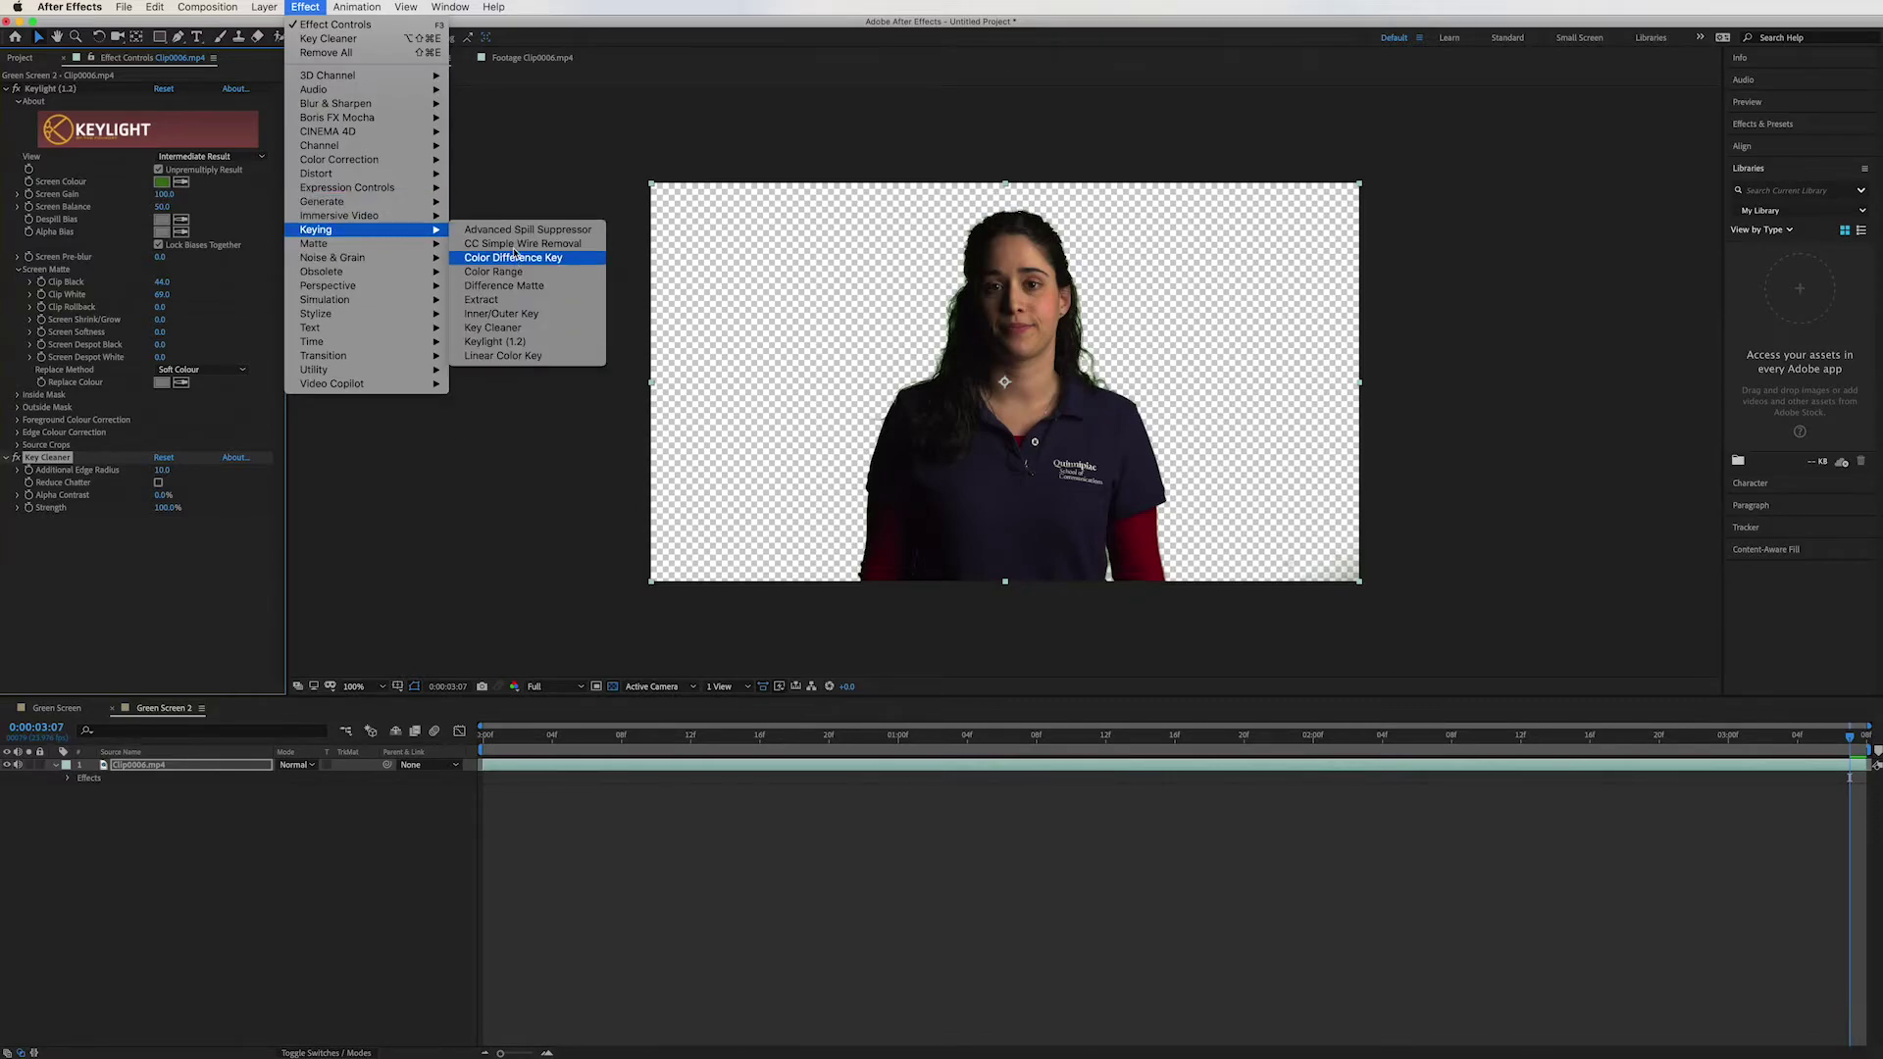
click(531, 236)
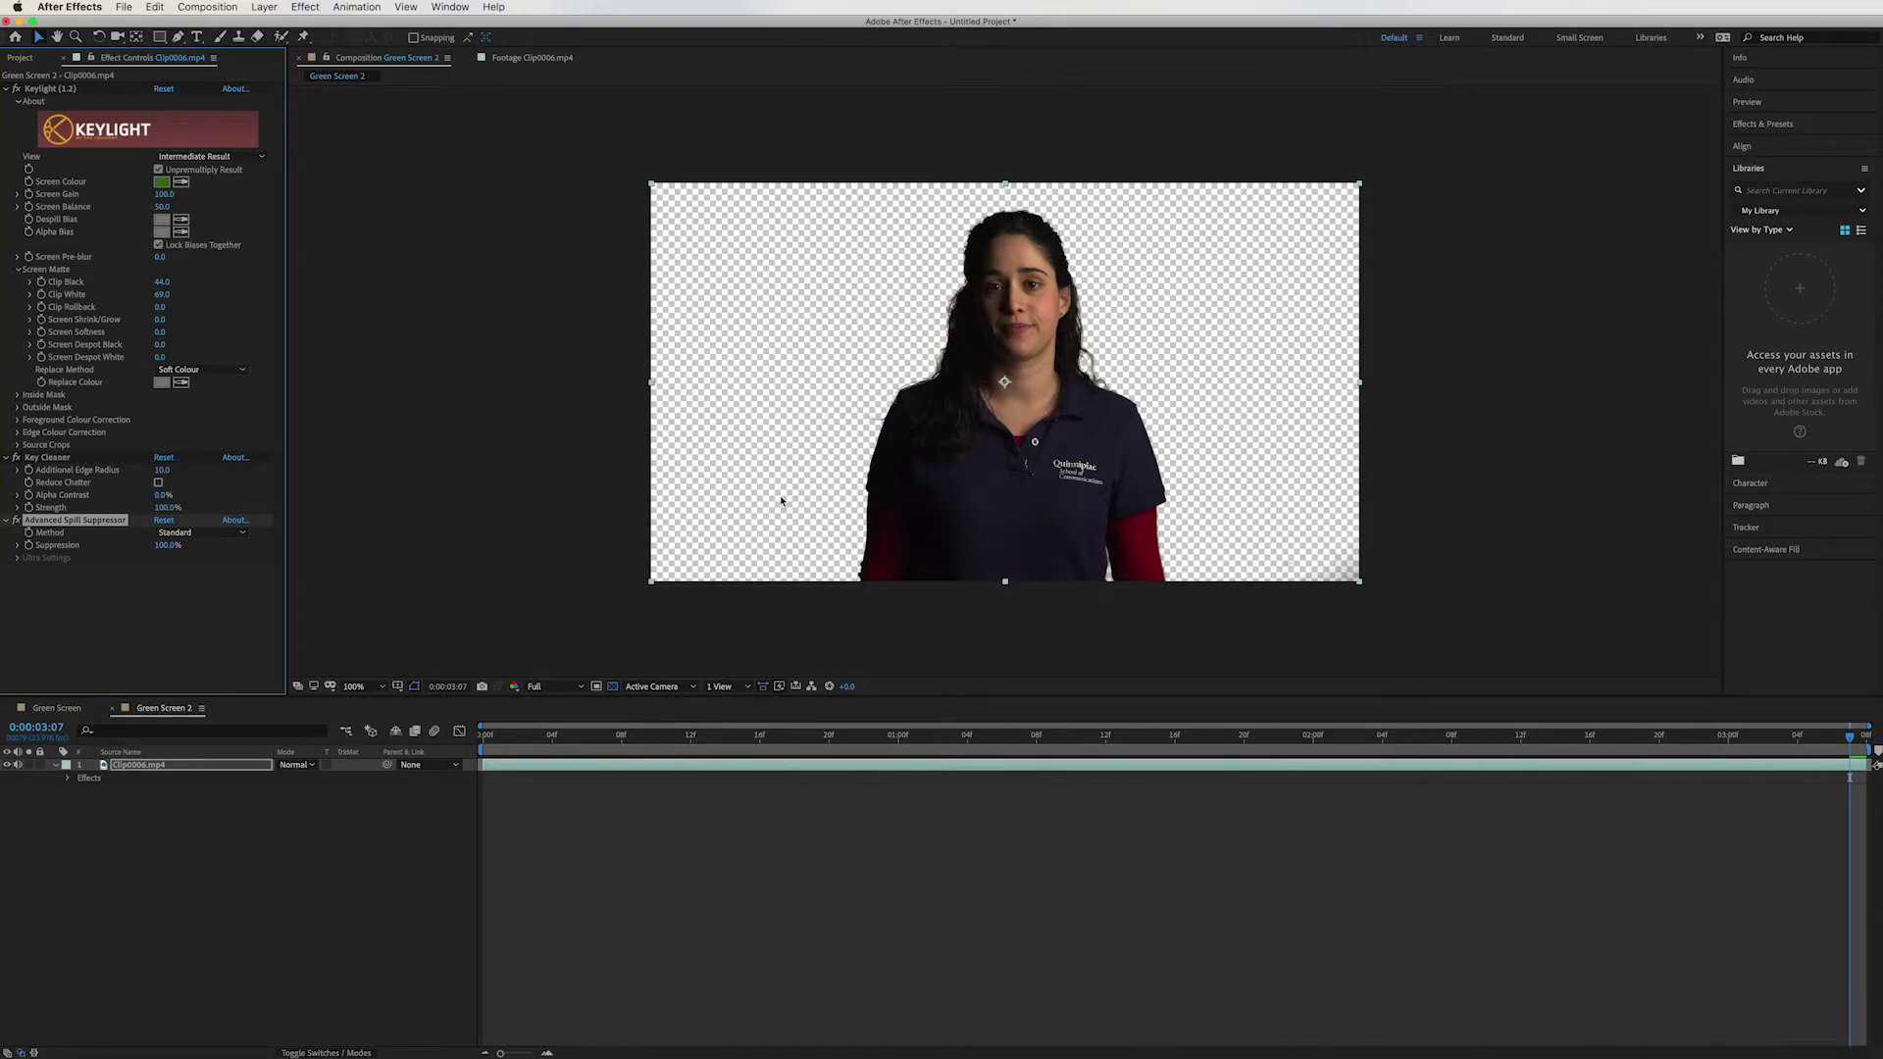
Step: Scrub to around 0:00:02:04 to confirm the key holds at later frames
drag(946, 740, 1061, 730)
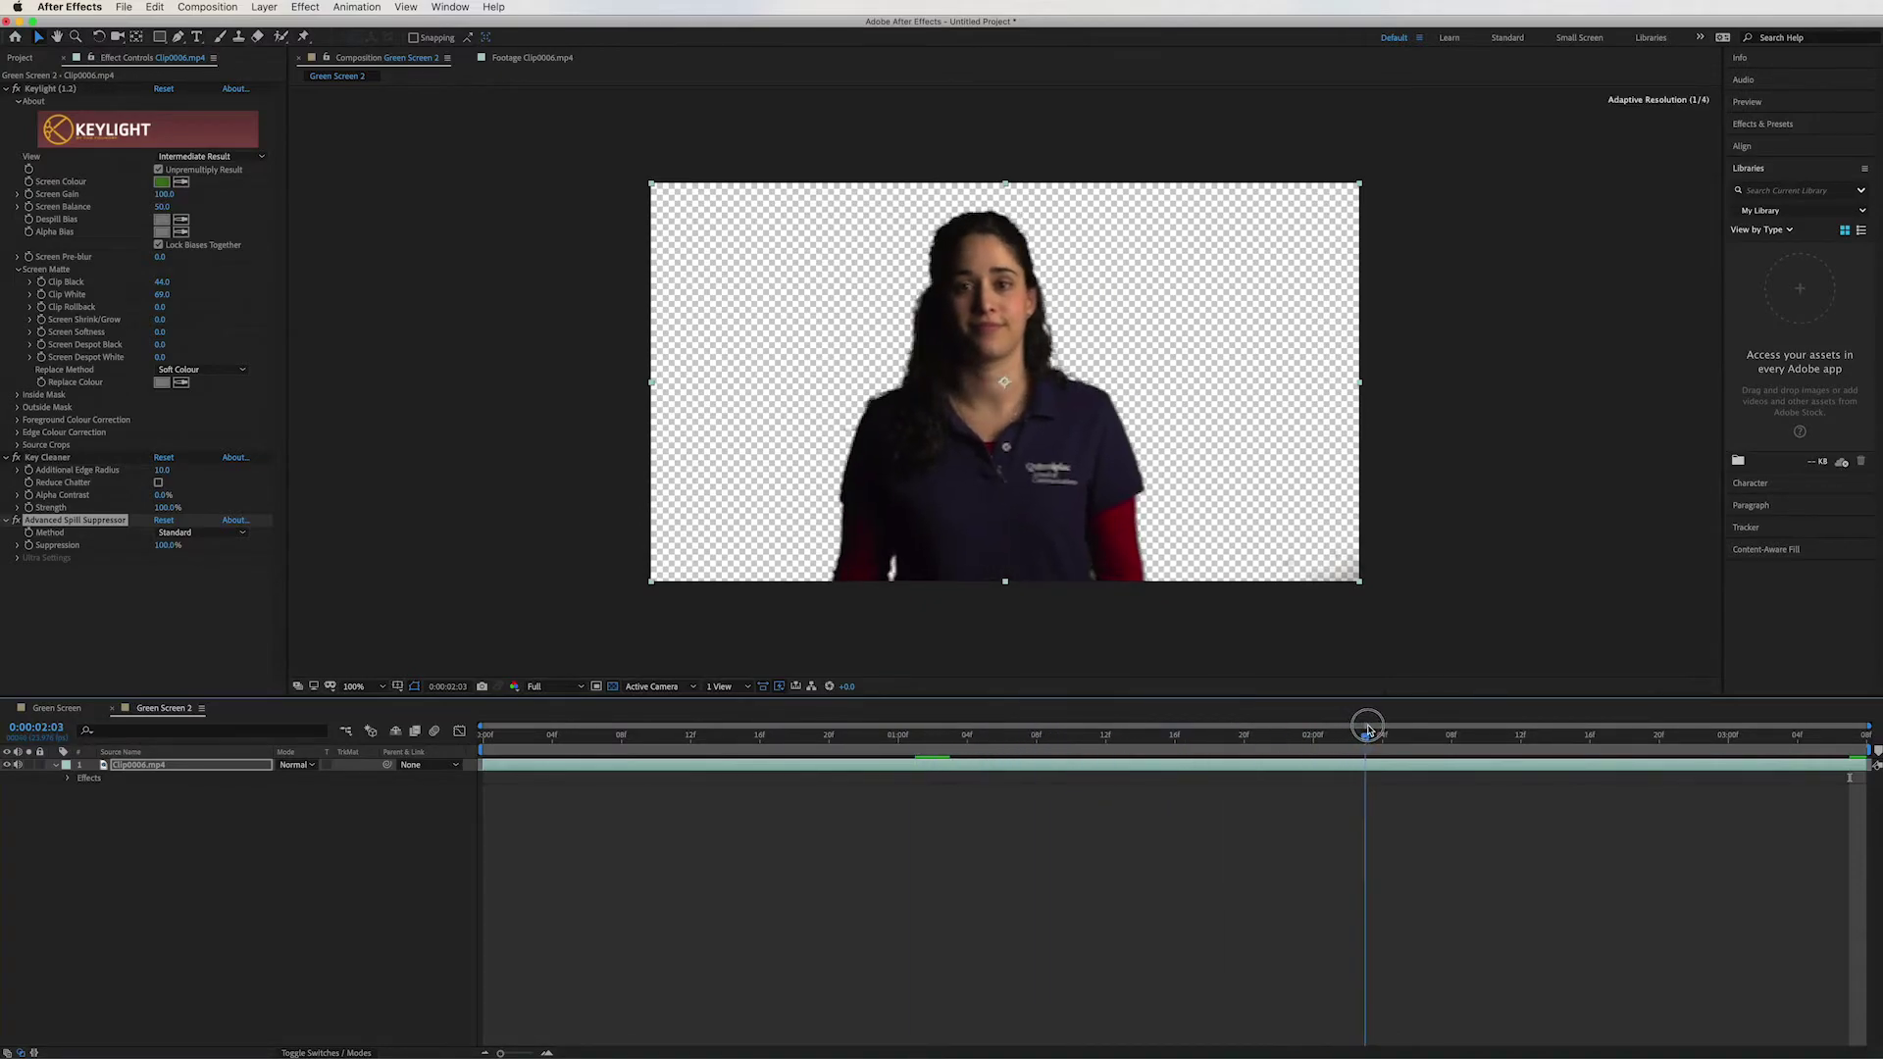
drag(1061, 729, 1351, 714)
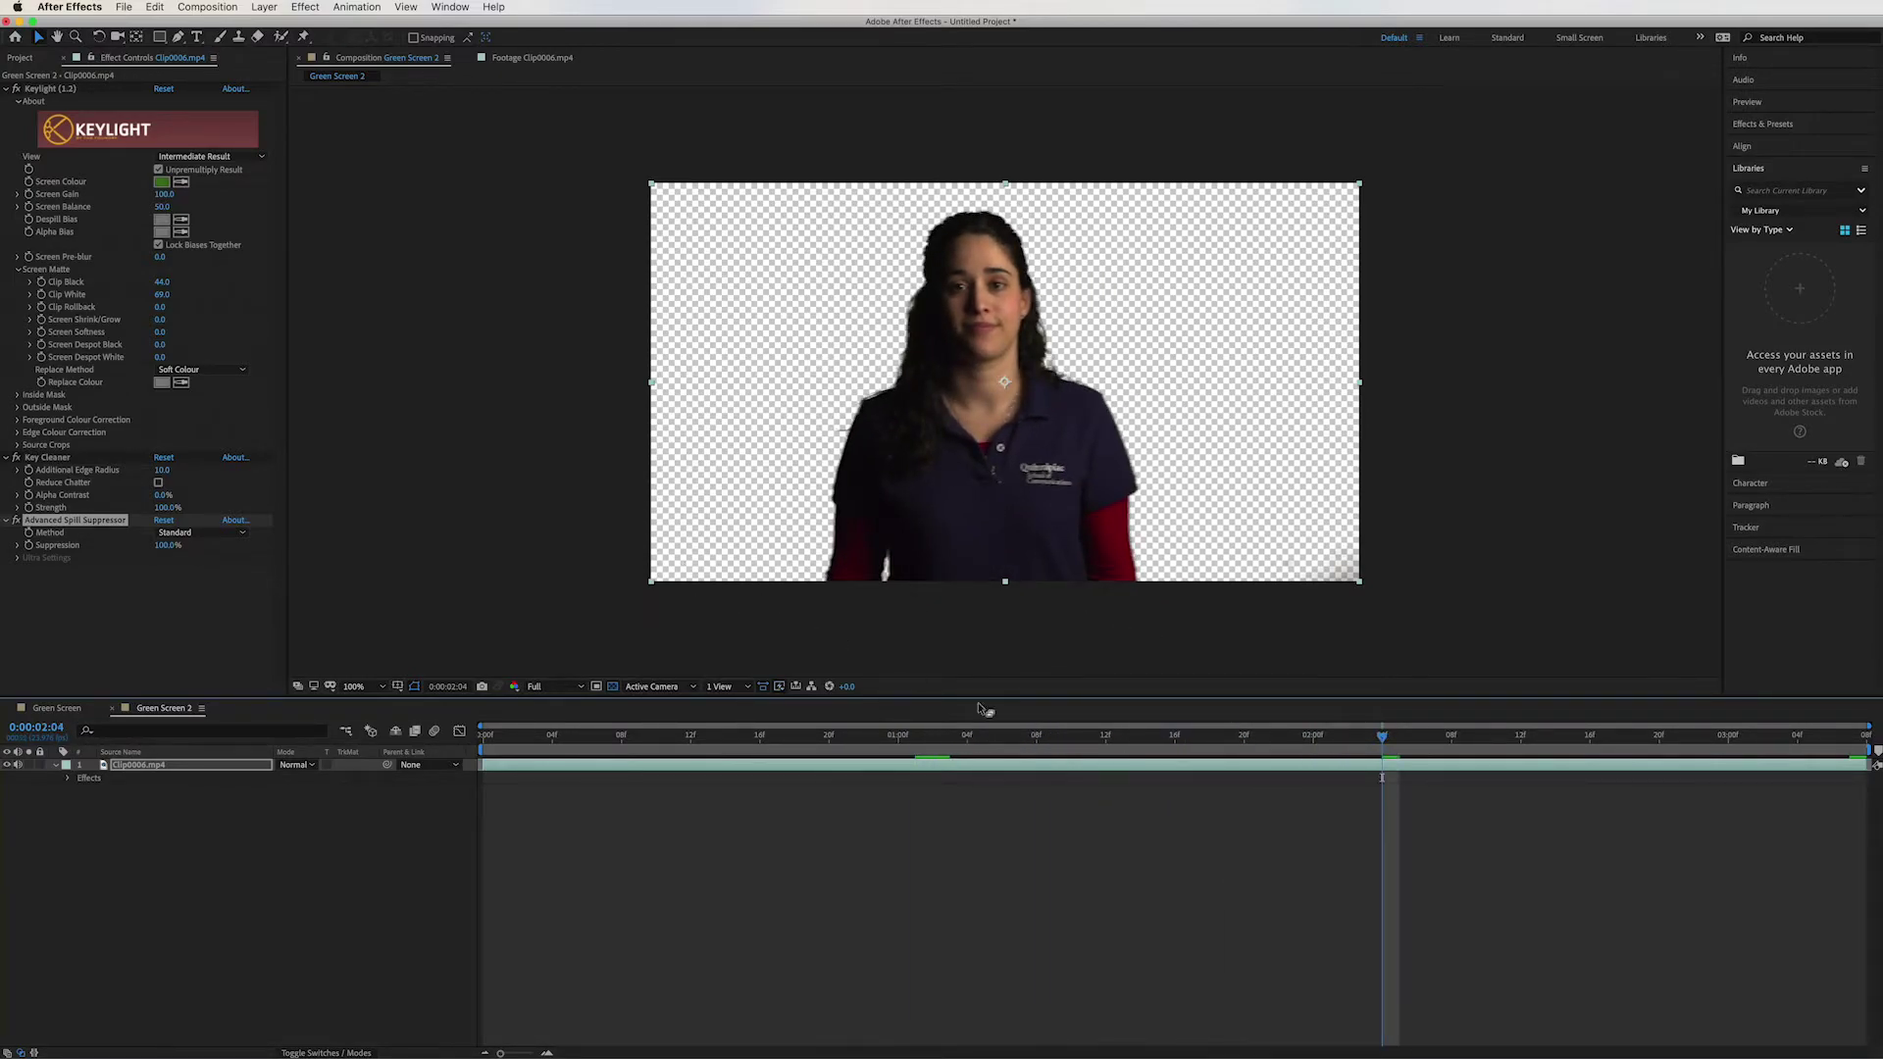
key(g)
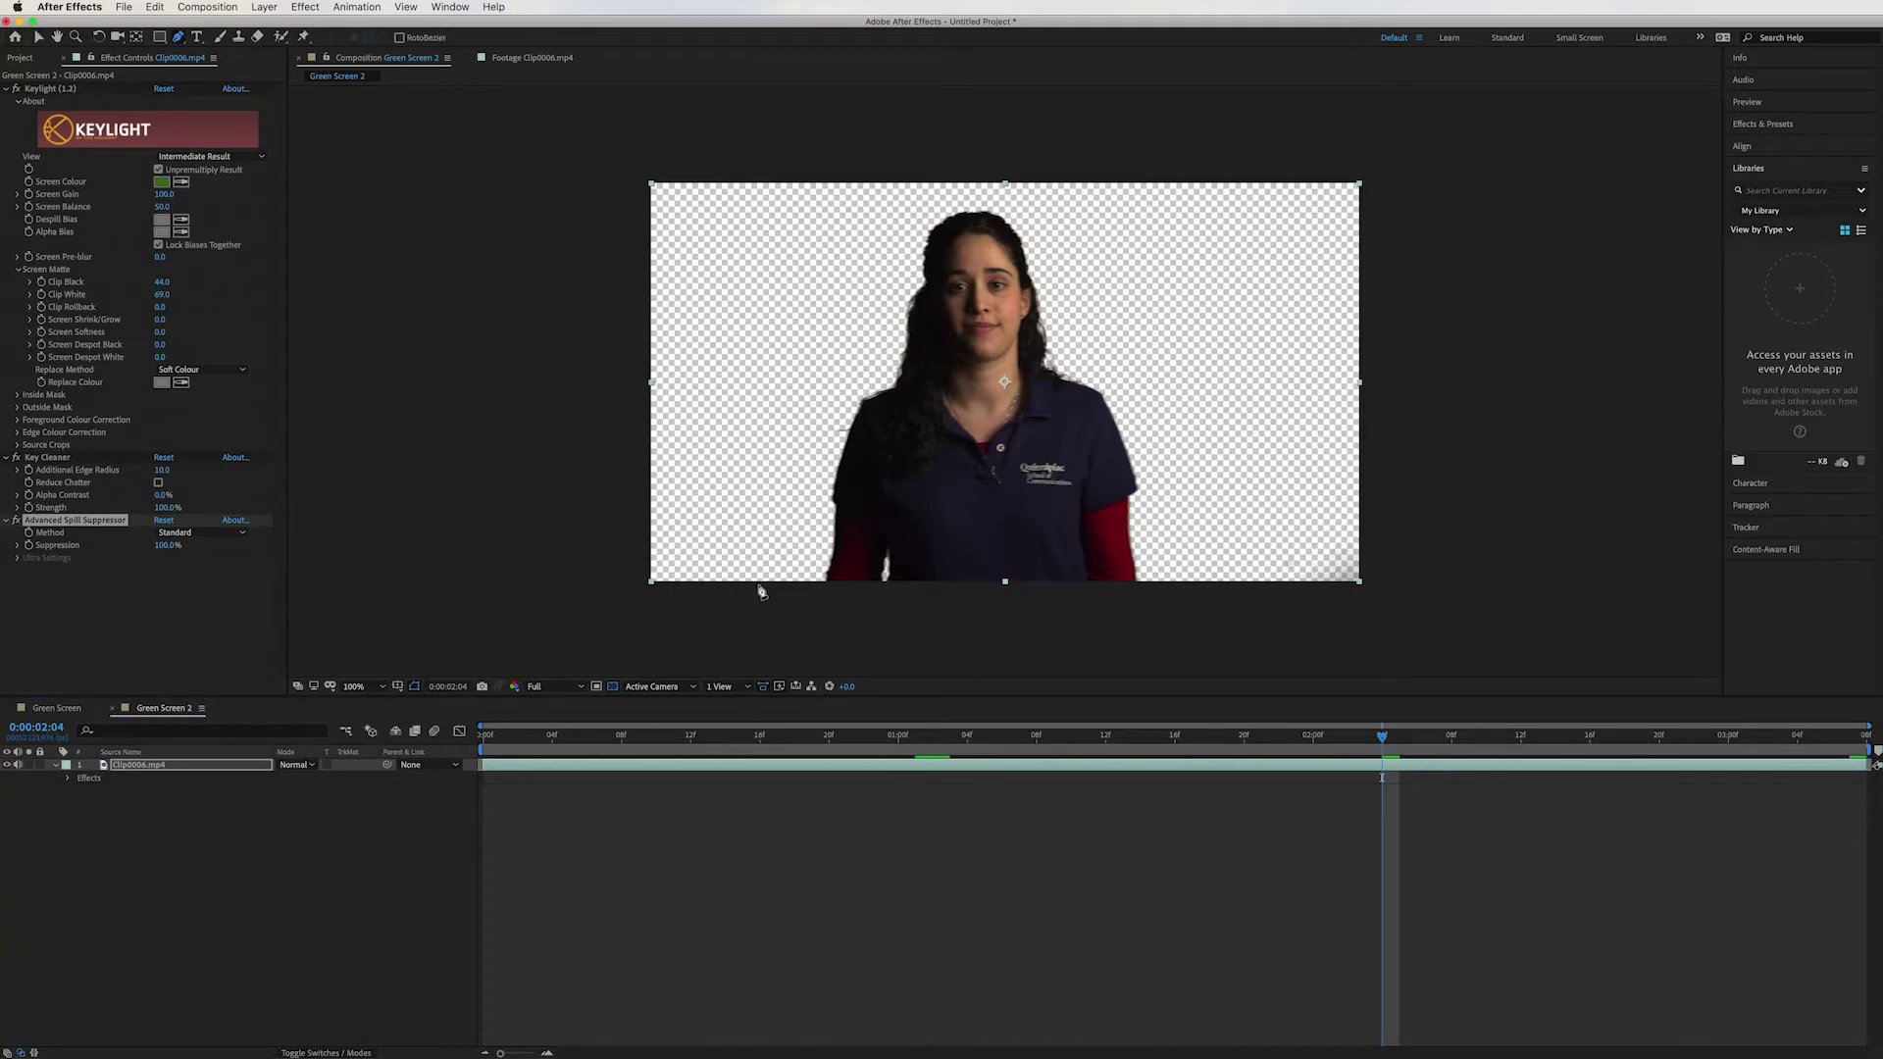
Step: Draw a closed seven-point garbage mask around the woman, extending past the frame edges
click(757, 584)
click(685, 453)
click(718, 250)
click(858, 147)
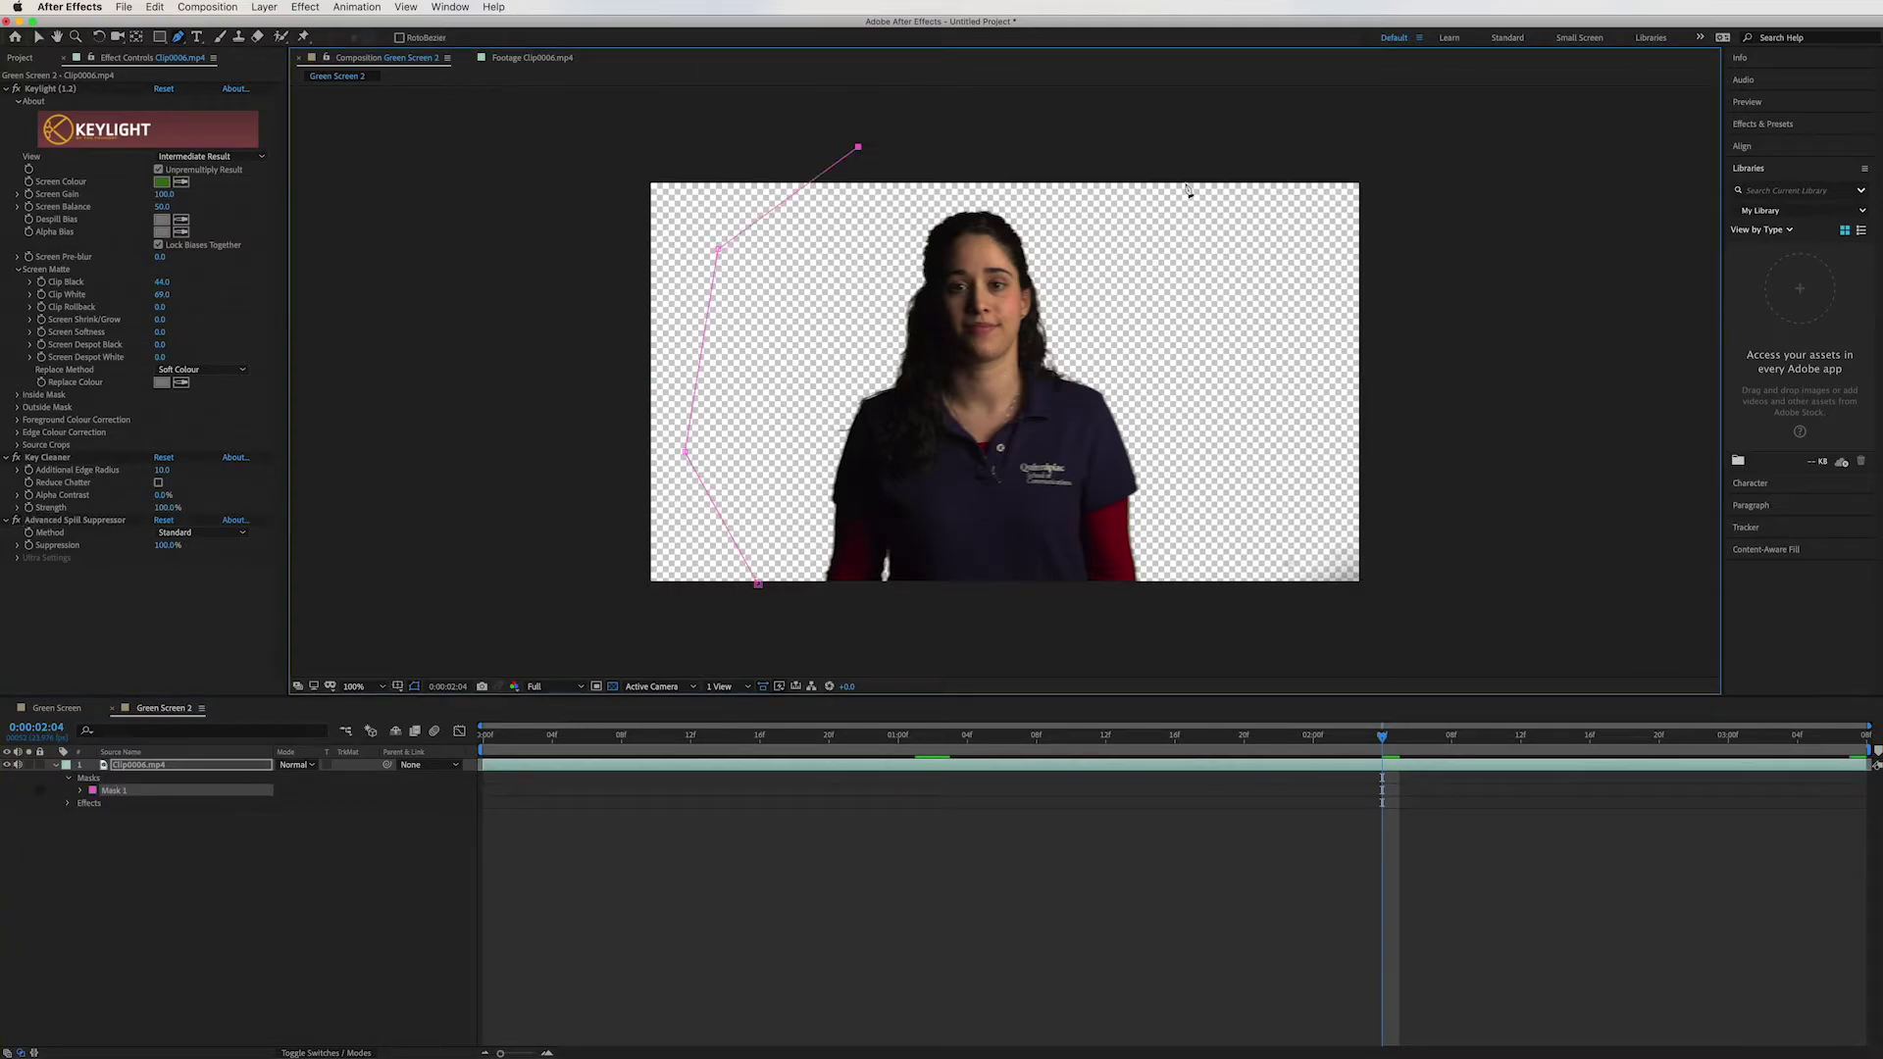
click(1242, 180)
click(1285, 448)
click(1197, 617)
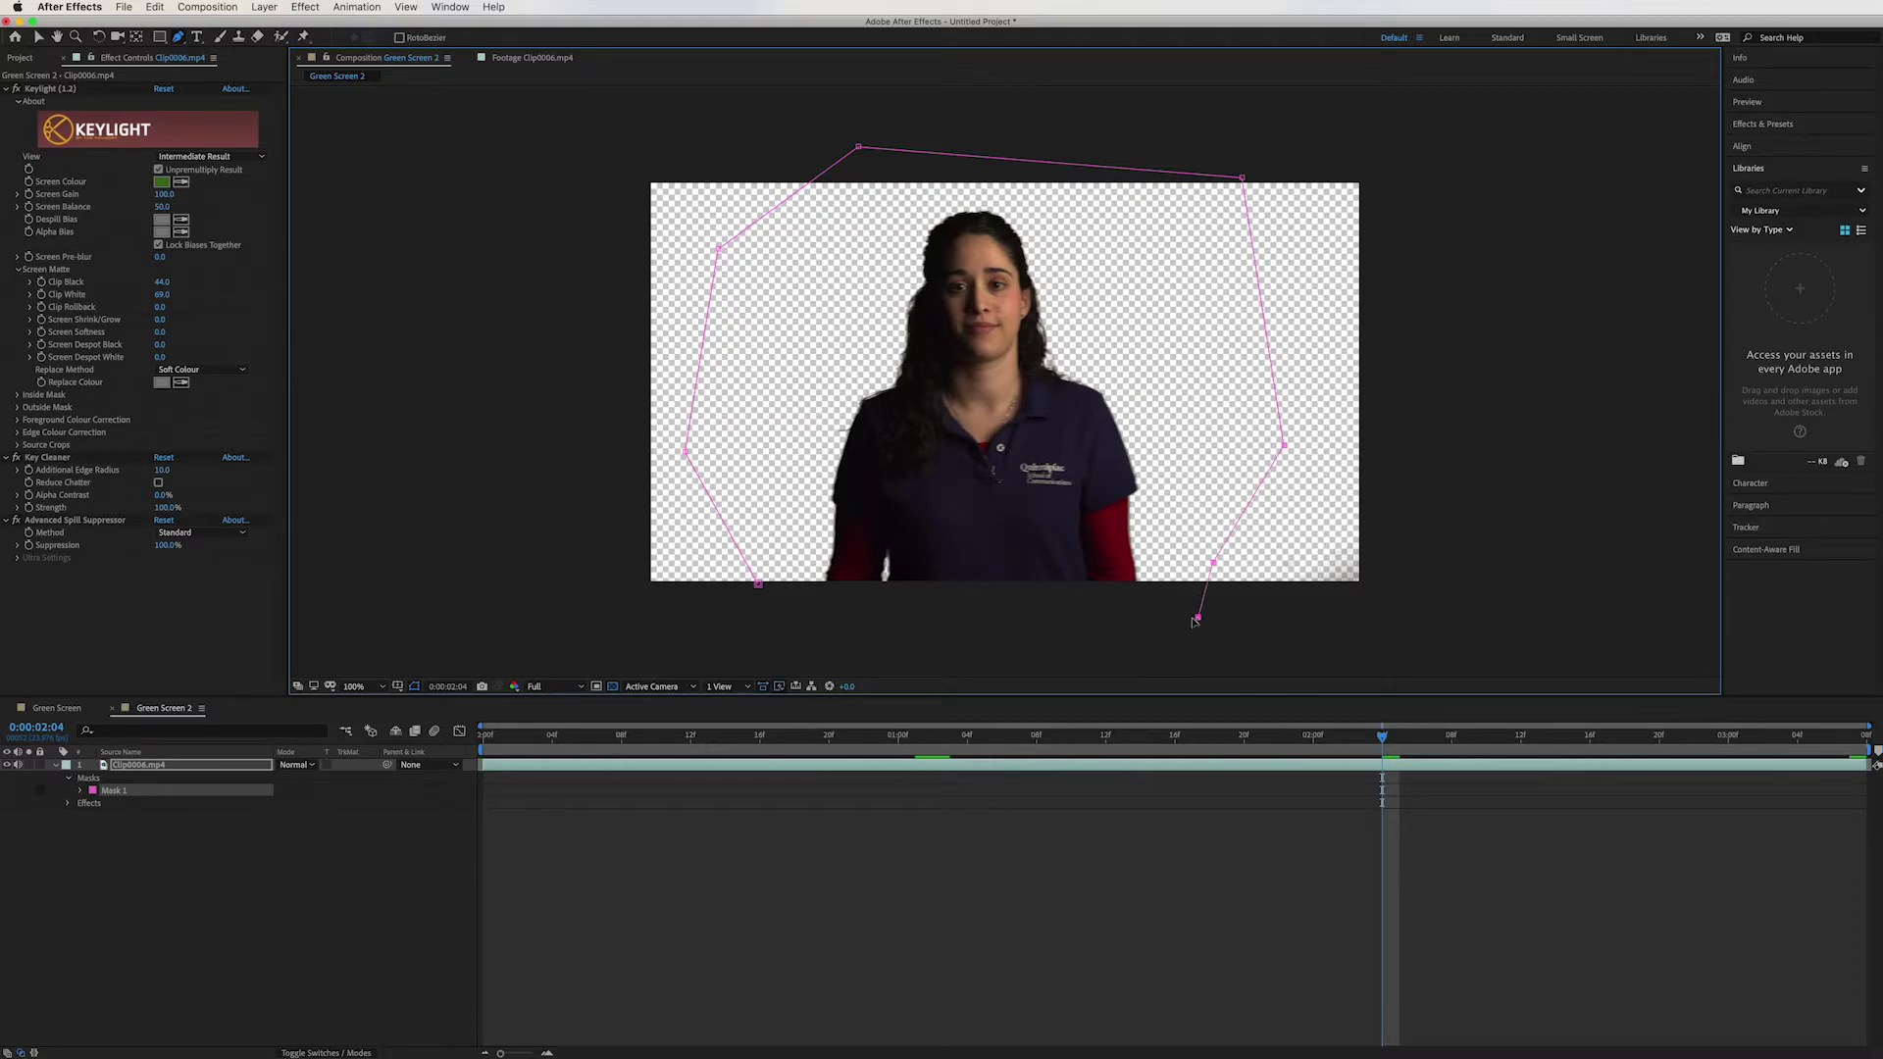
click(757, 583)
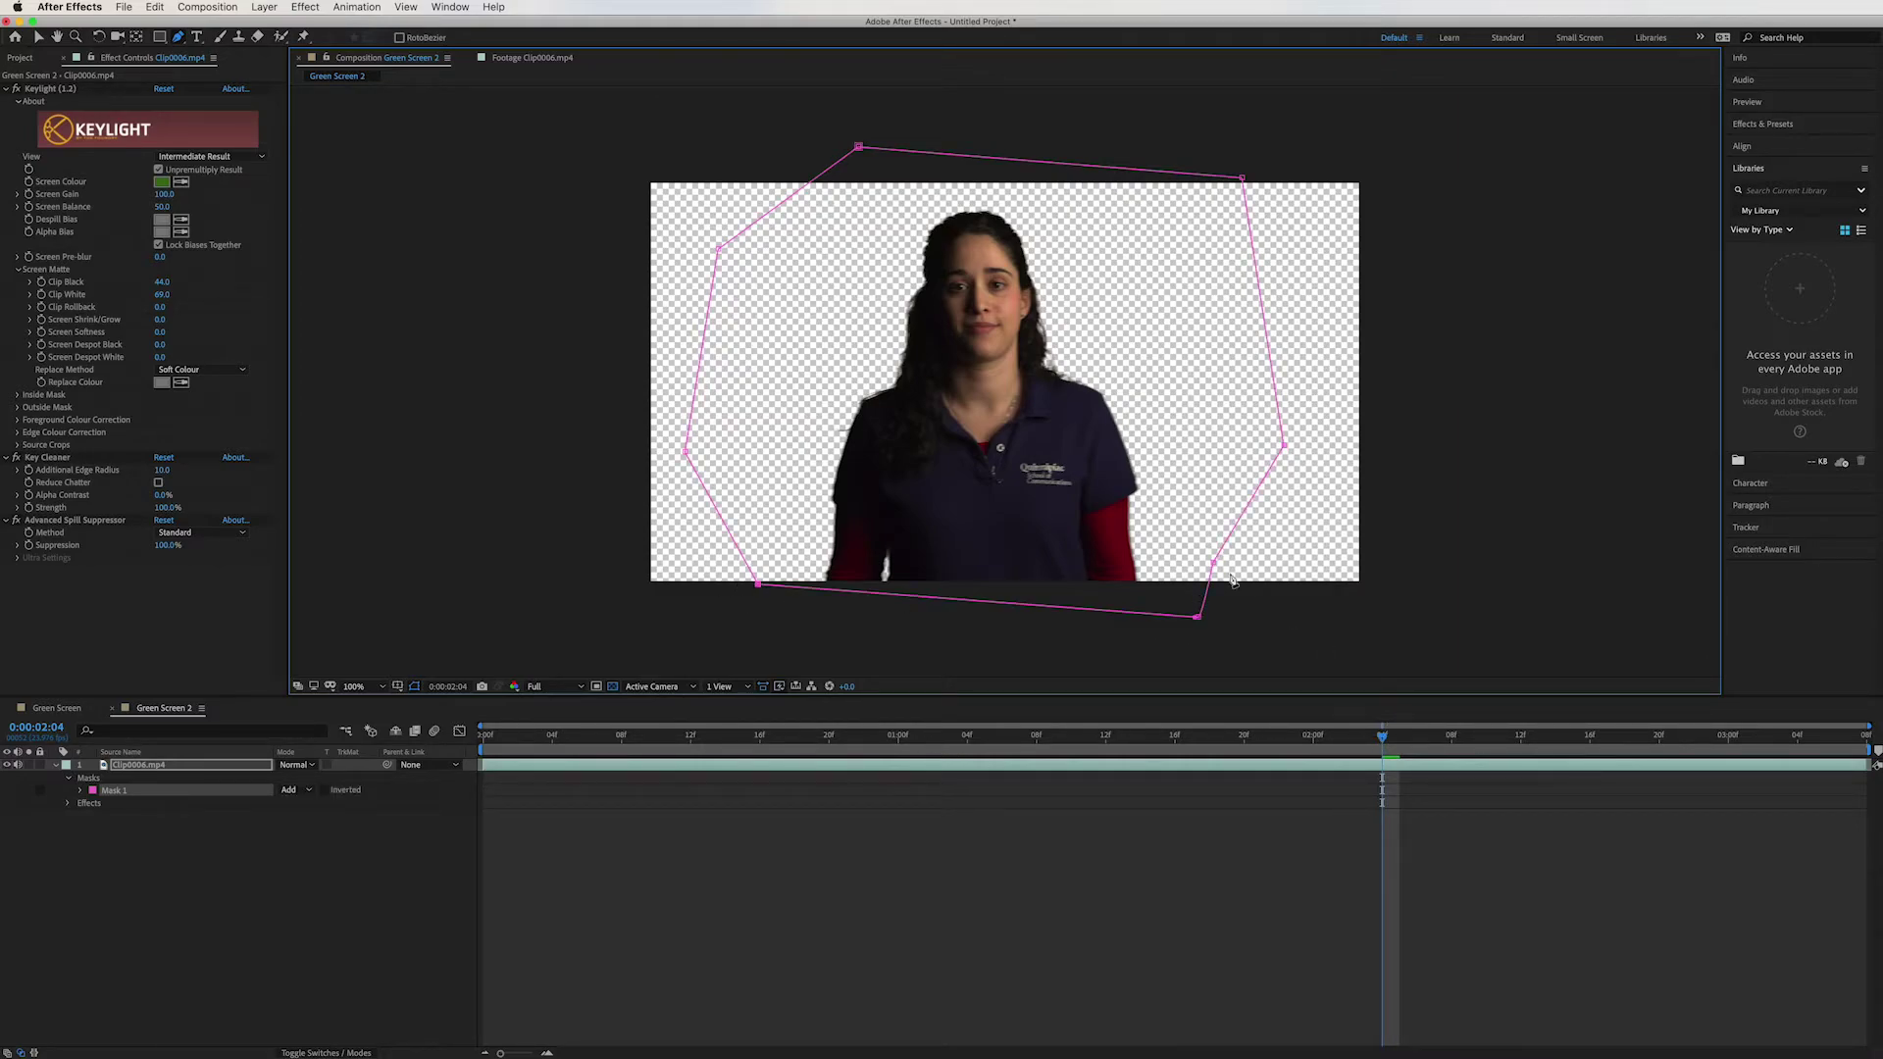
Step: Check the mask at the start and near 0:00:01:09, then add a lower-right mask point
click(489, 740)
click(1038, 735)
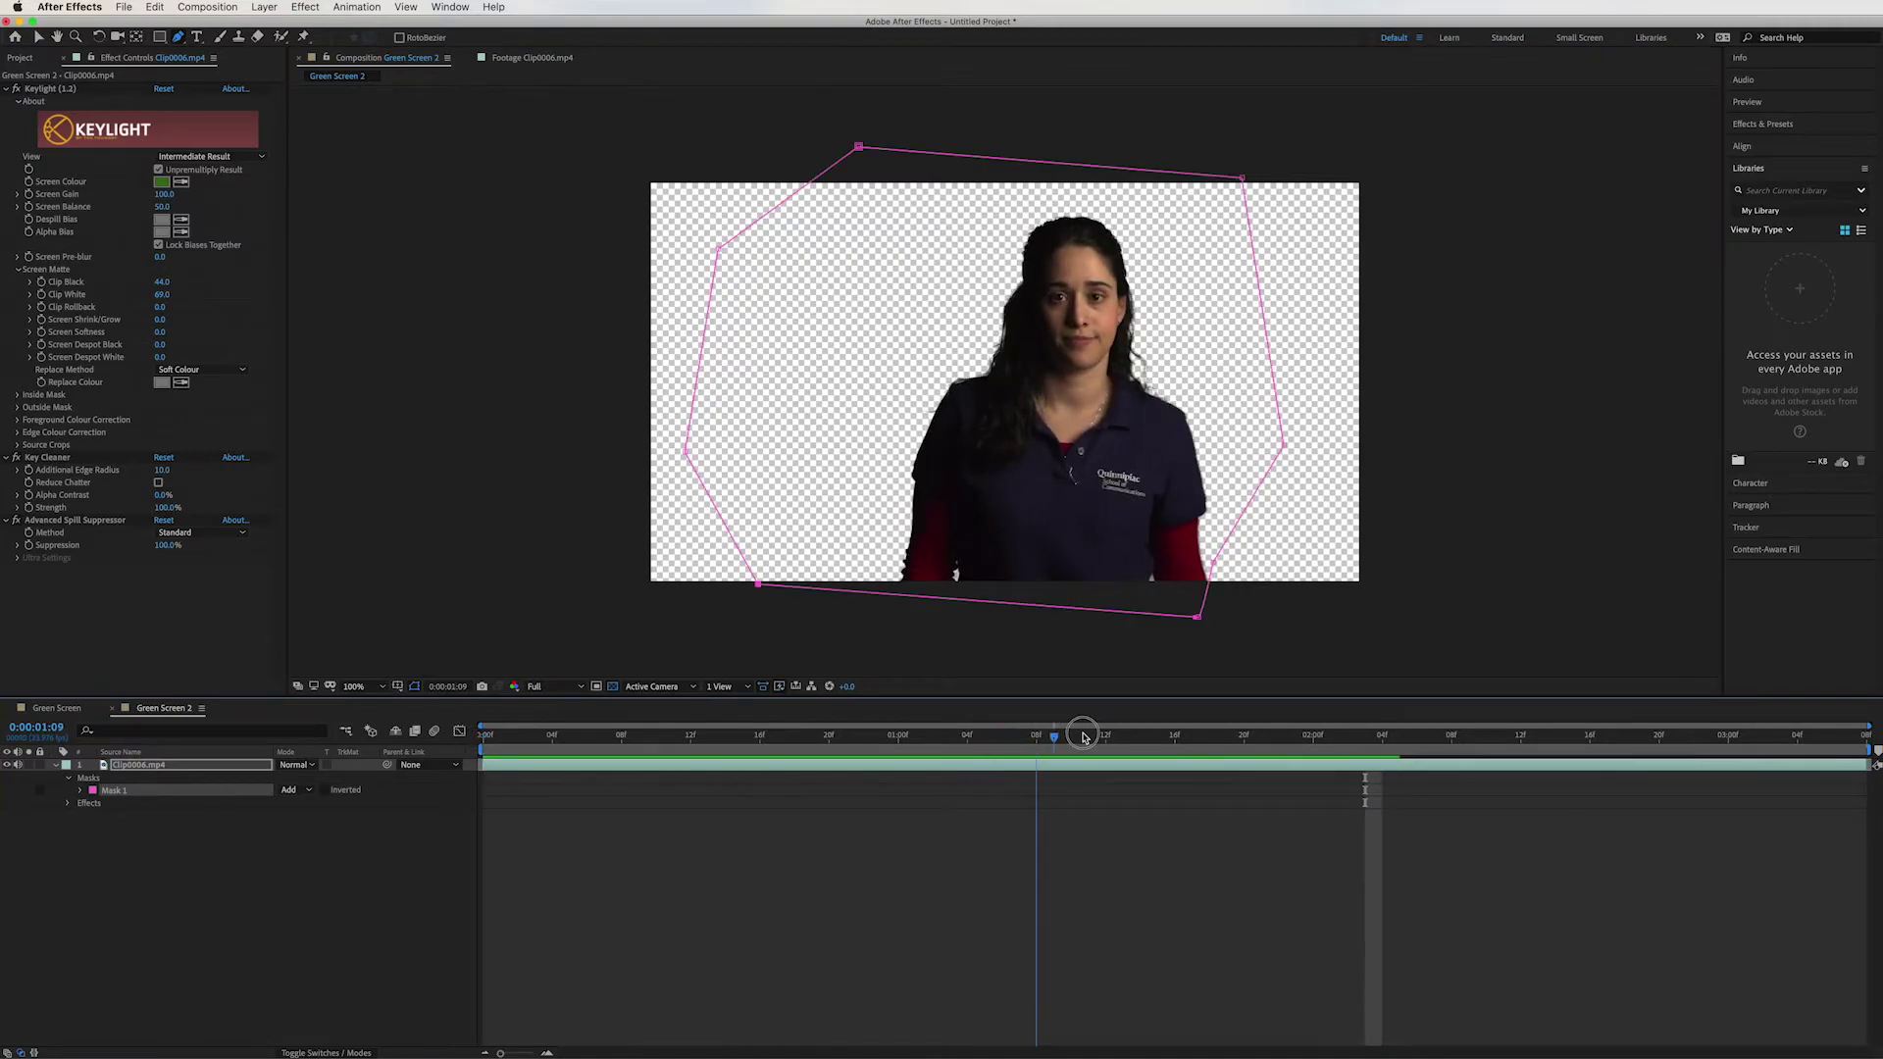
key(Home)
drag(1220, 565, 1265, 590)
Step: Preview playback to about 0:00:02:21, confirming the mask still encloses the woman
key(space)
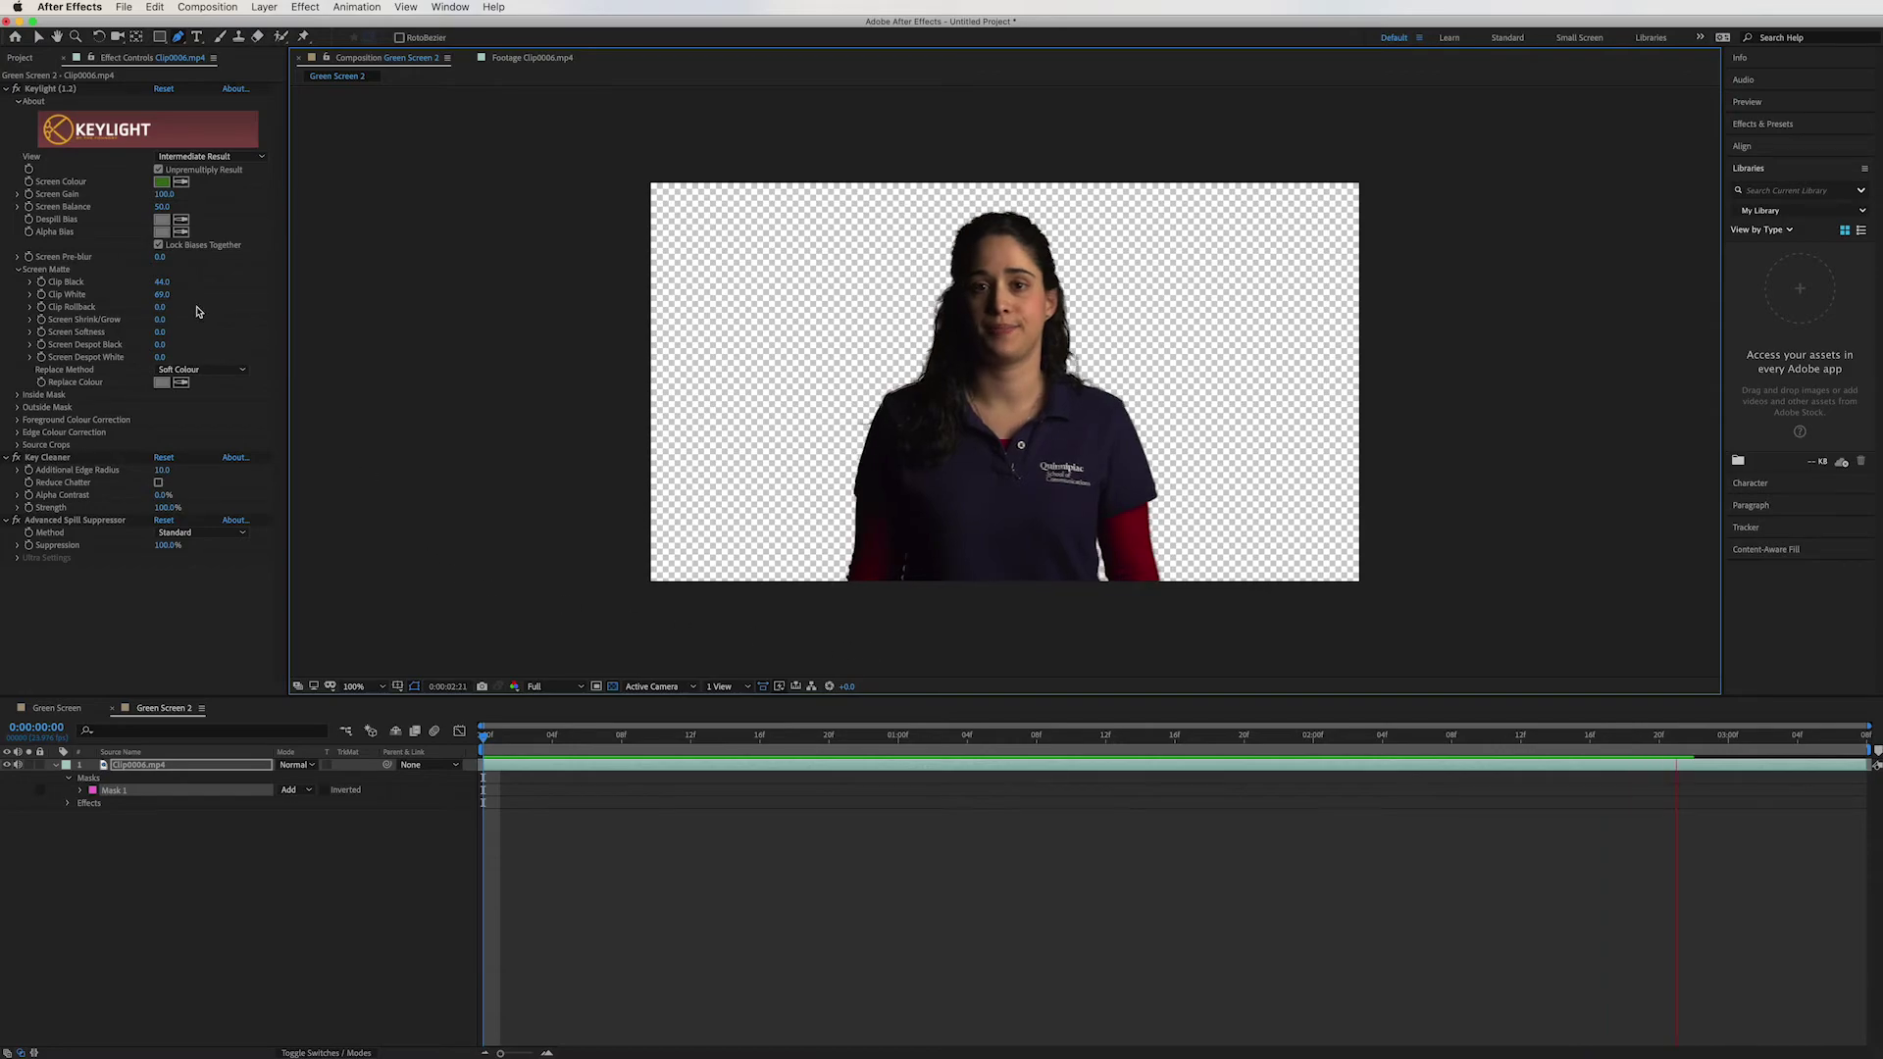
key(space)
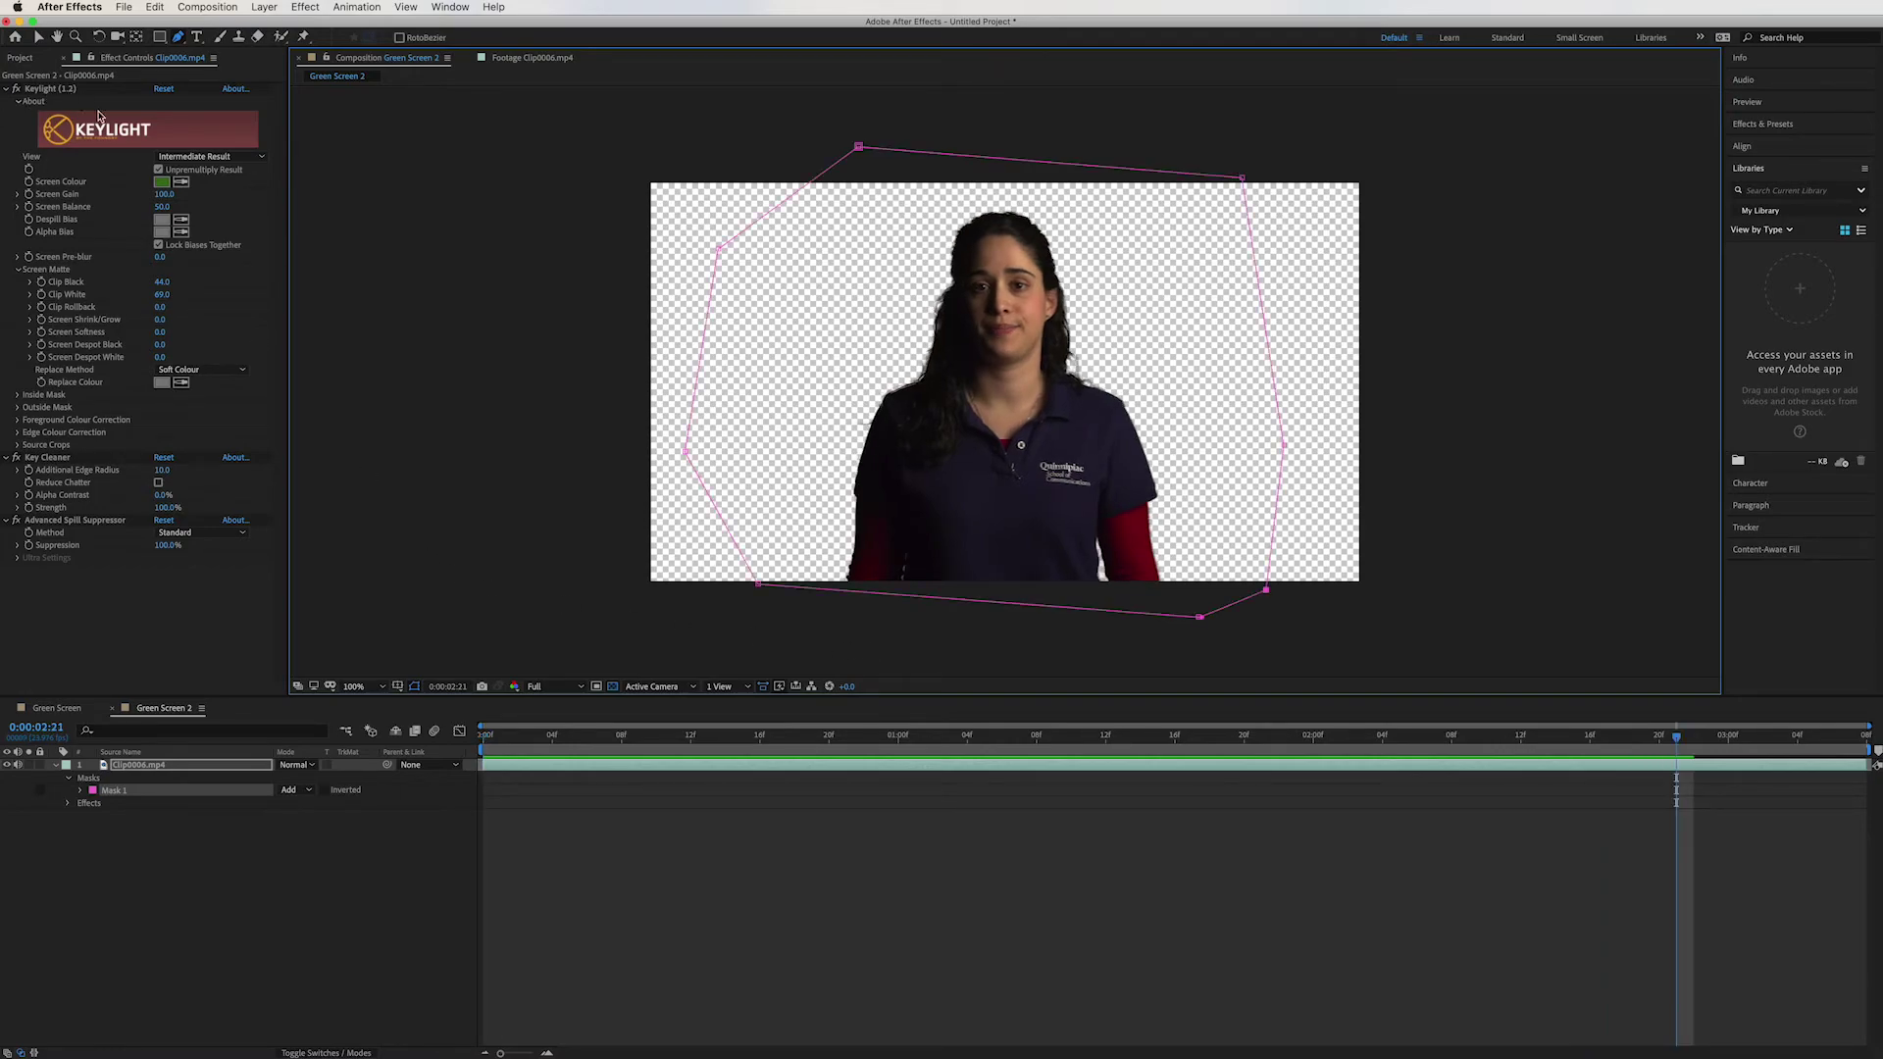